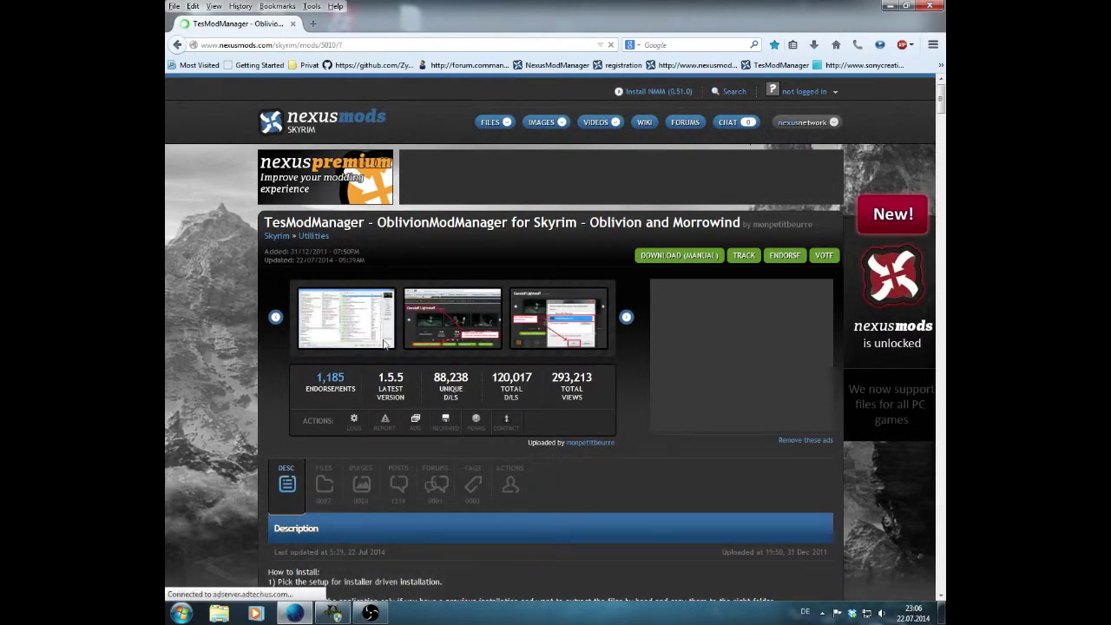
# Step: Try to download TesModManager_1_5_0_full_installer from the main files of the mod page
pyautogui.click(323, 484)
pyautogui.scroll(-3, 527, 328)
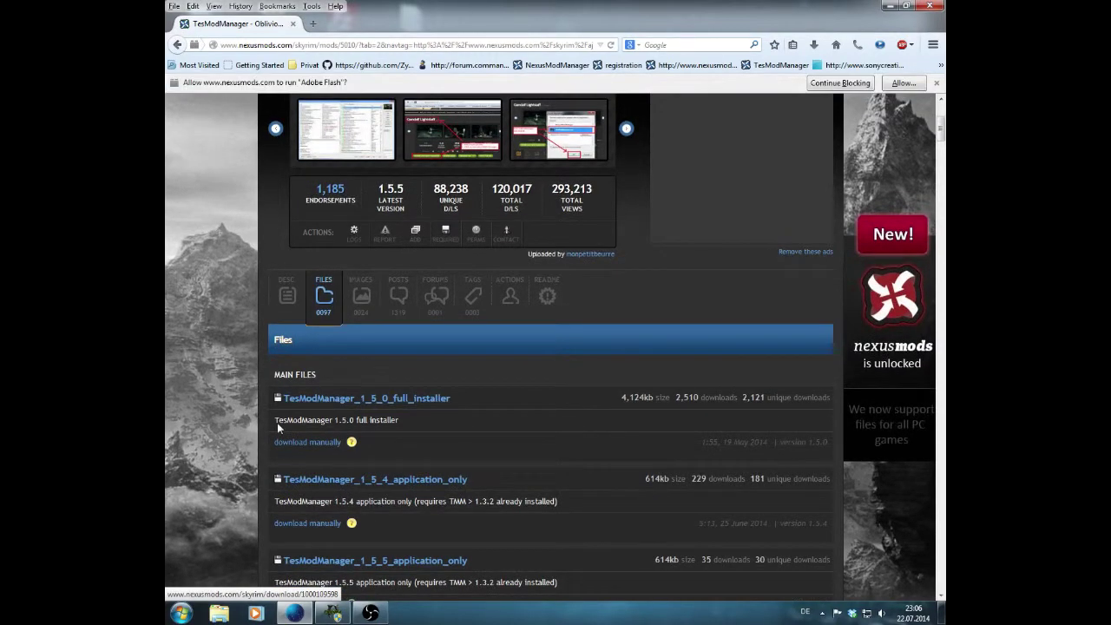
pyautogui.scroll(-4, 278, 427)
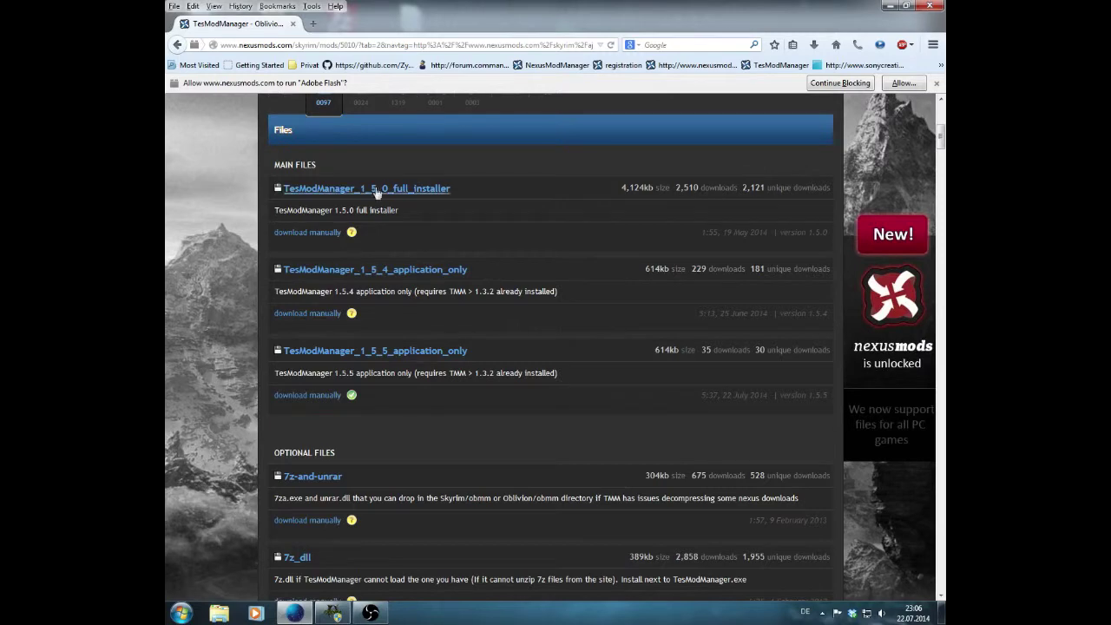
pyautogui.scroll(5, 386, 476)
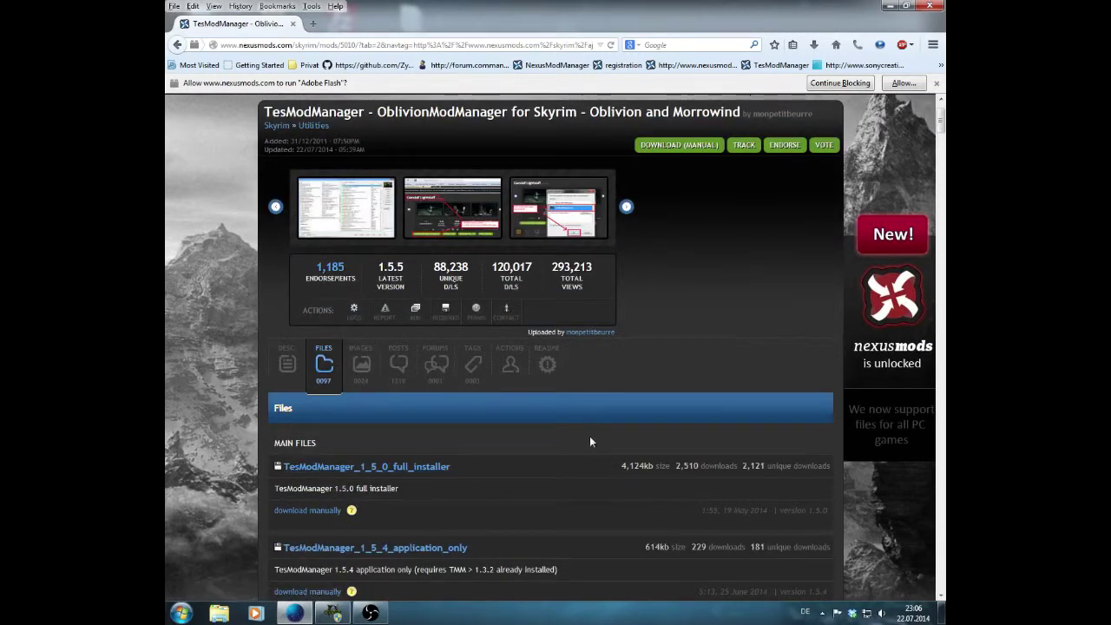
pyautogui.scroll(-1, 573, 439)
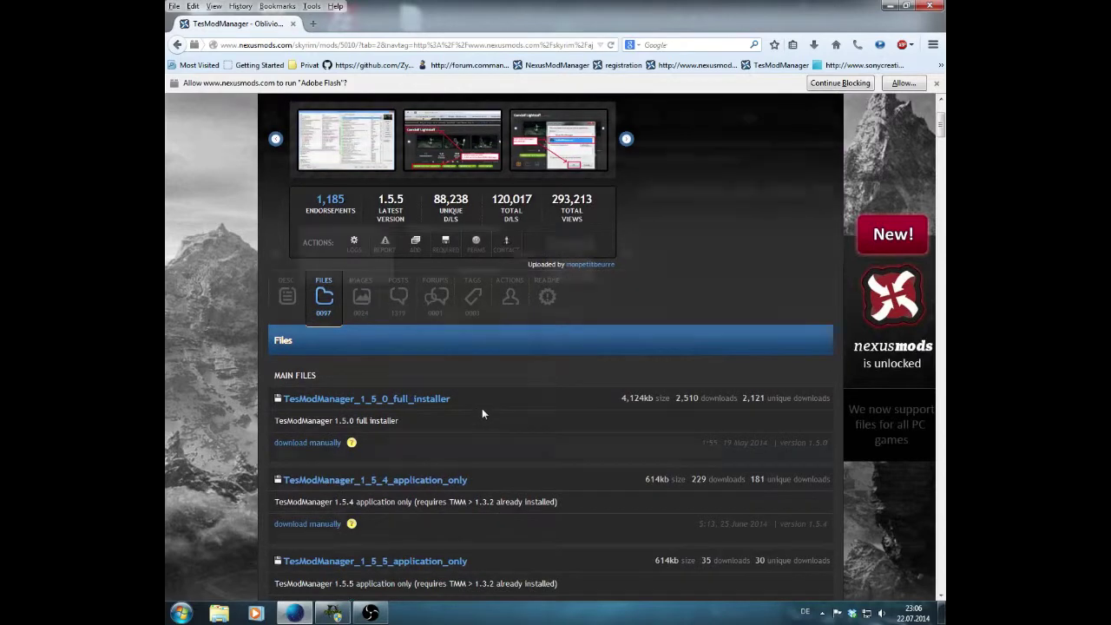
pyautogui.scroll(2, 474, 415)
pyautogui.scroll(-2, 359, 266)
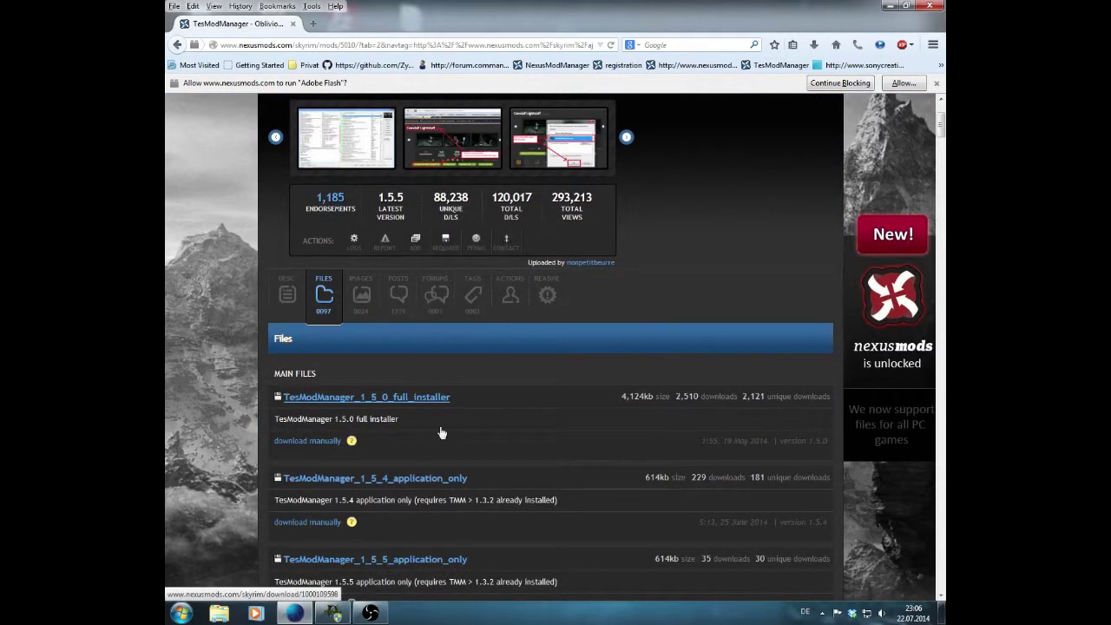
pyautogui.click(391, 400)
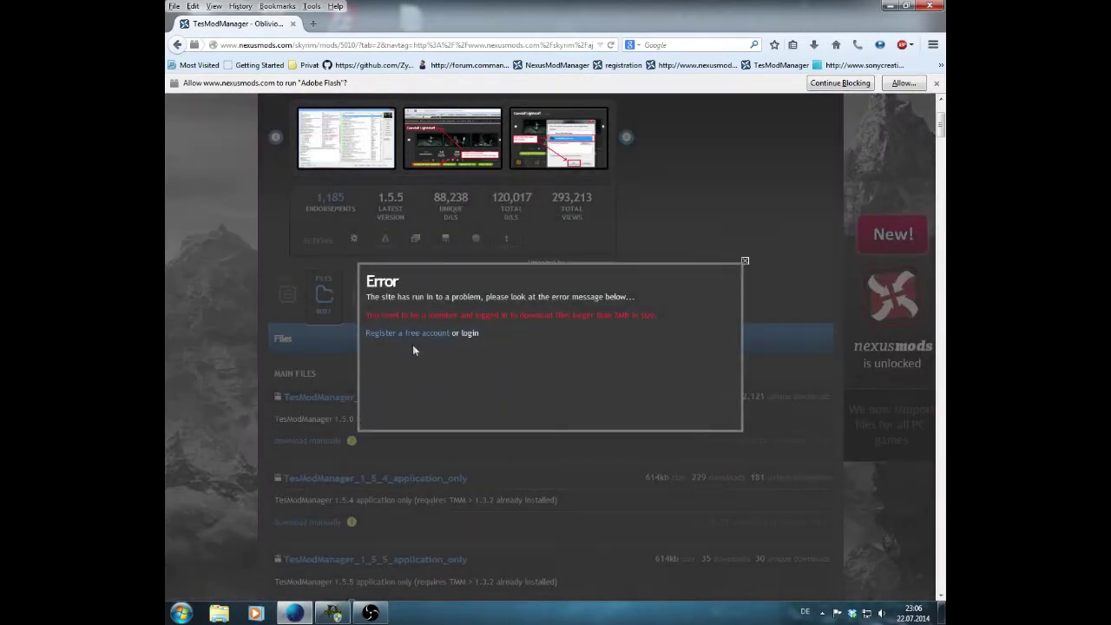
pyautogui.click(745, 262)
# Step: Open the Nexus account registration form and continue past the package selection without choosing a paid membership
pyautogui.scroll(1, 780, 247)
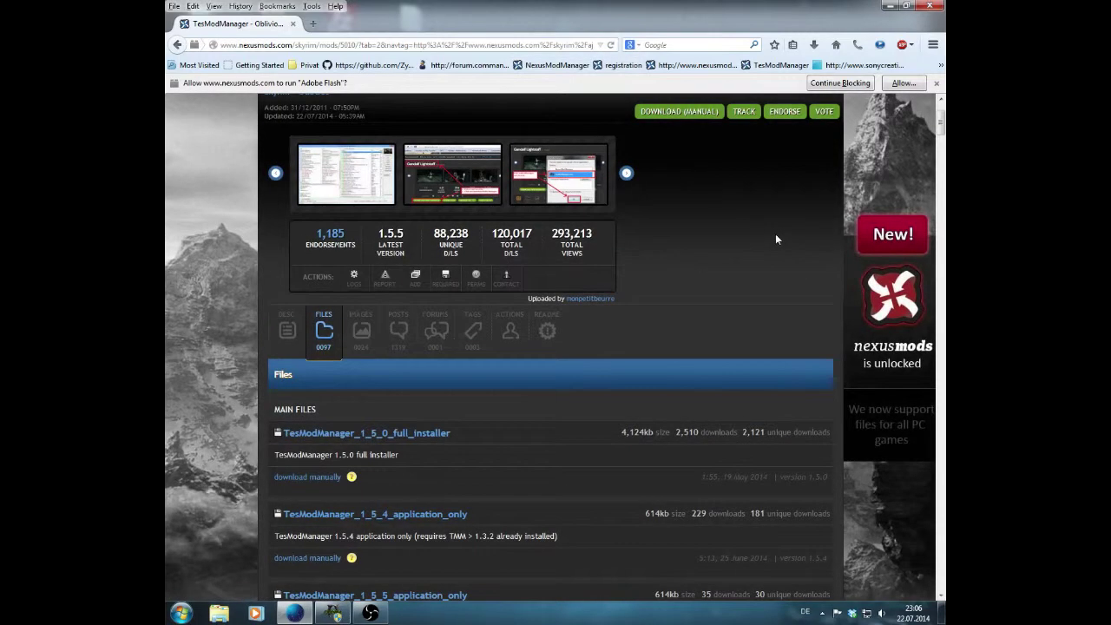
pyautogui.scroll(2, 775, 234)
pyautogui.click(599, 207)
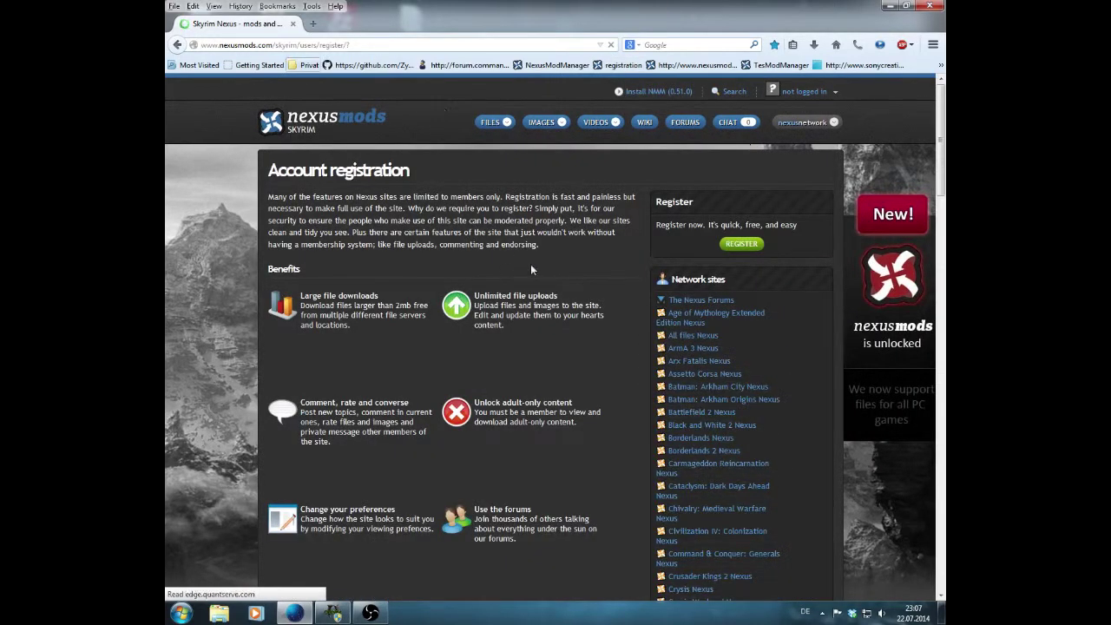
pyautogui.click(700, 300)
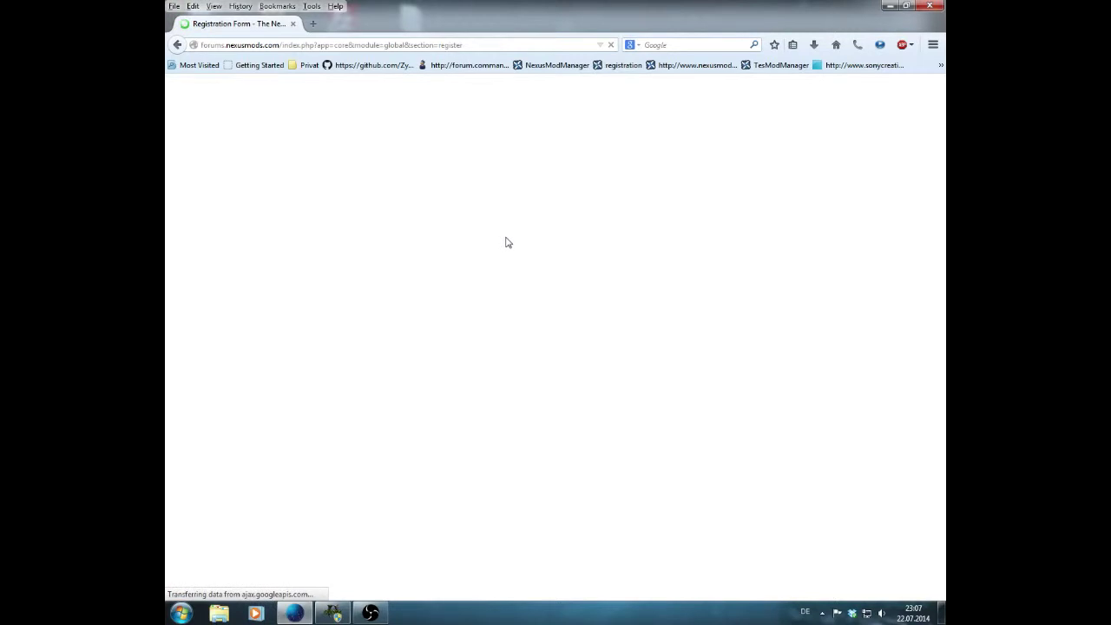
pyautogui.scroll(-4, 406, 252)
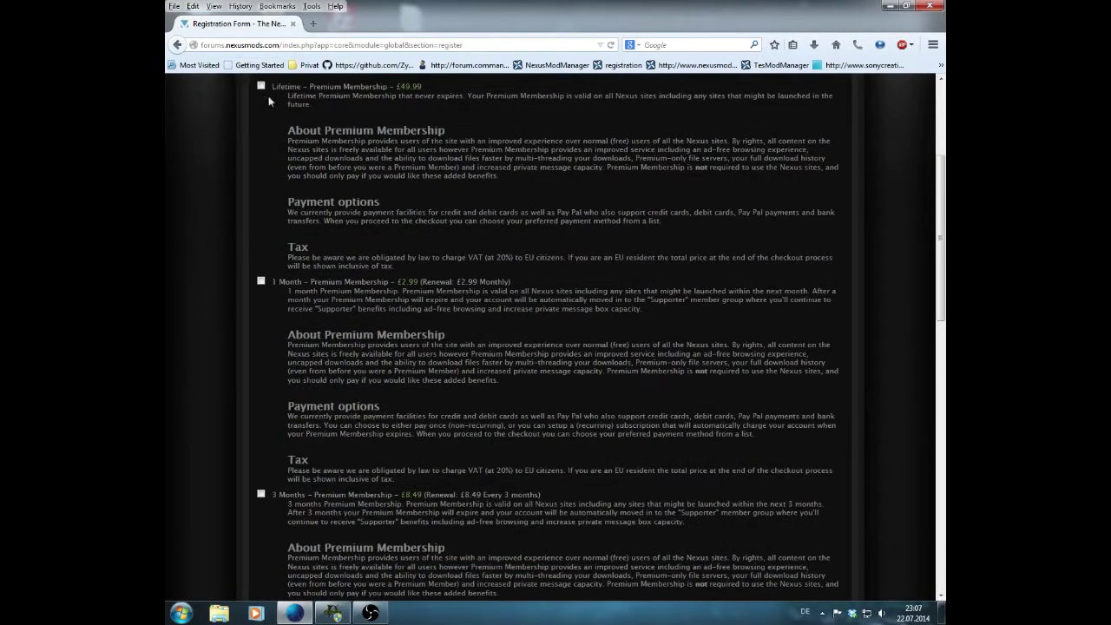
pyautogui.scroll(-15, 377, 382)
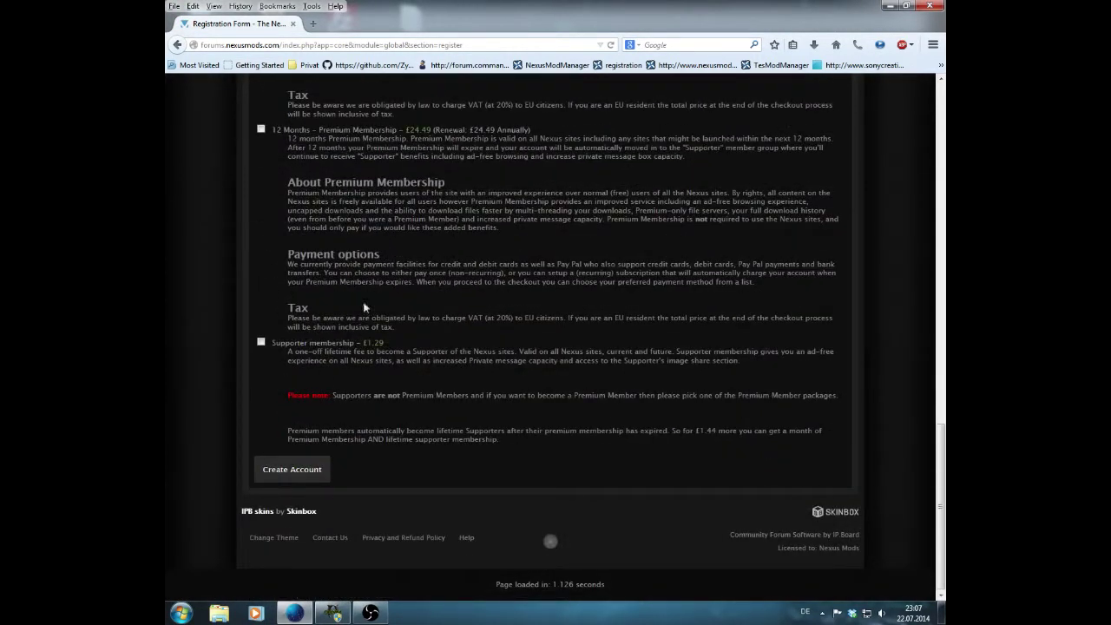
pyautogui.click(291, 470)
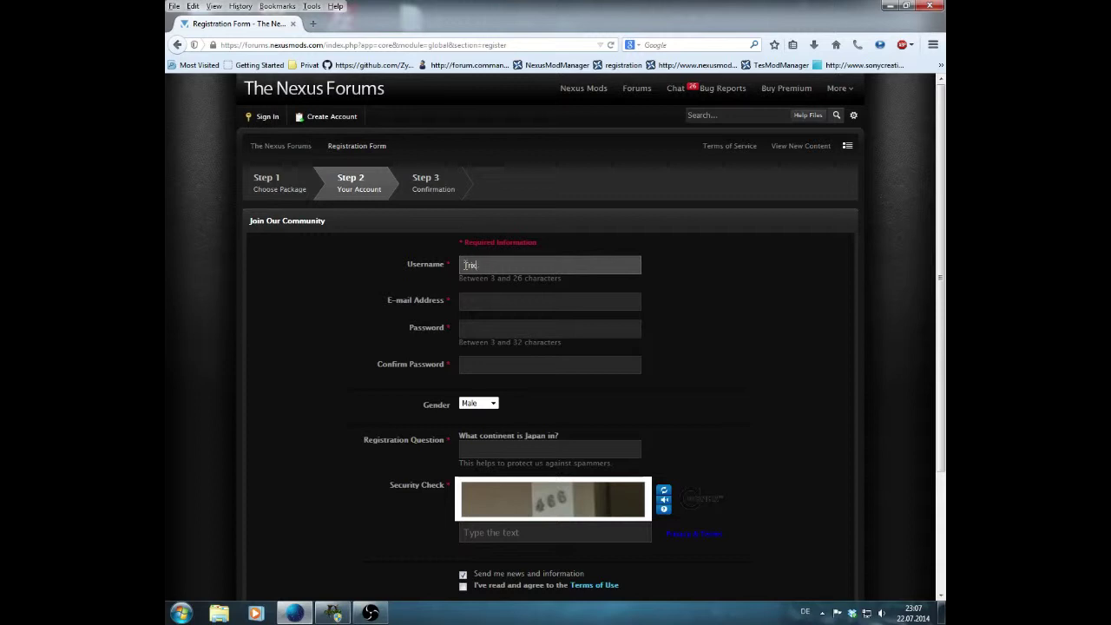
# Step: Enter a username in the registration form, set the gender to Male and highlight the registration question
pyautogui.click(515, 302)
pyautogui.click(498, 328)
pyautogui.click(474, 365)
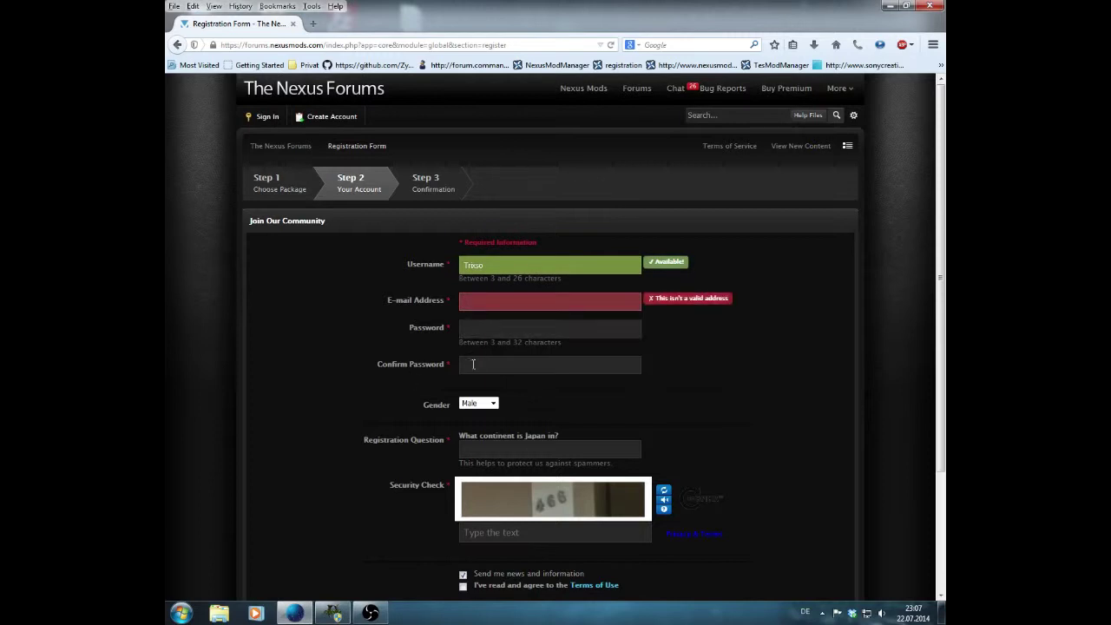
pyautogui.scroll(-1, 365, 317)
pyautogui.scroll(-2, 364, 317)
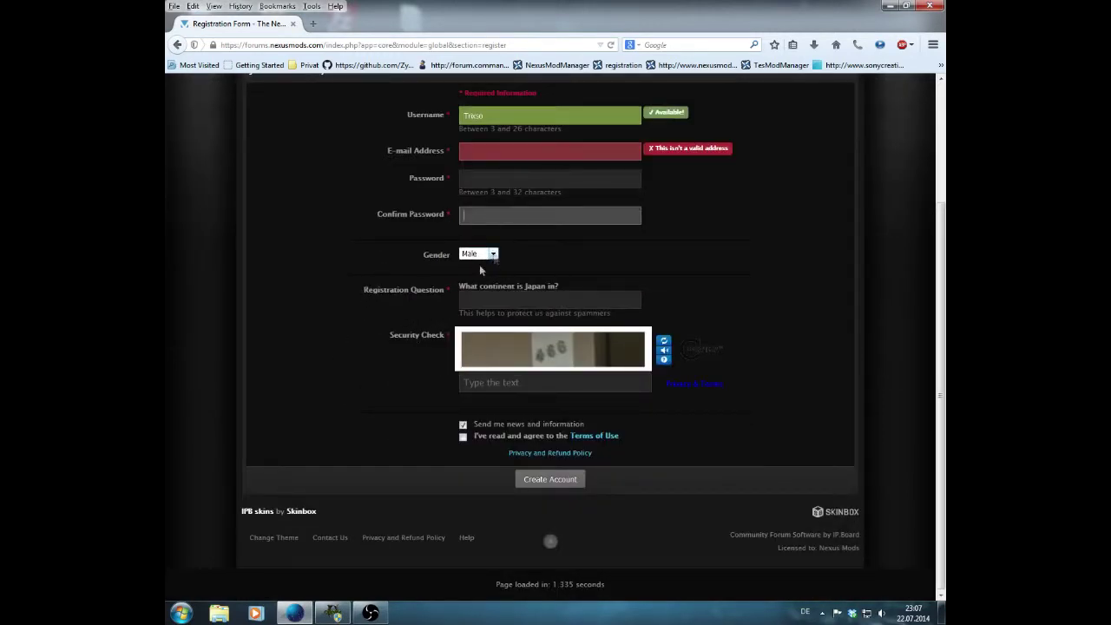
pyautogui.click(376, 260)
pyautogui.click(493, 254)
pyautogui.click(473, 265)
pyautogui.moveTo(362, 293); pyautogui.dragTo(442, 296)
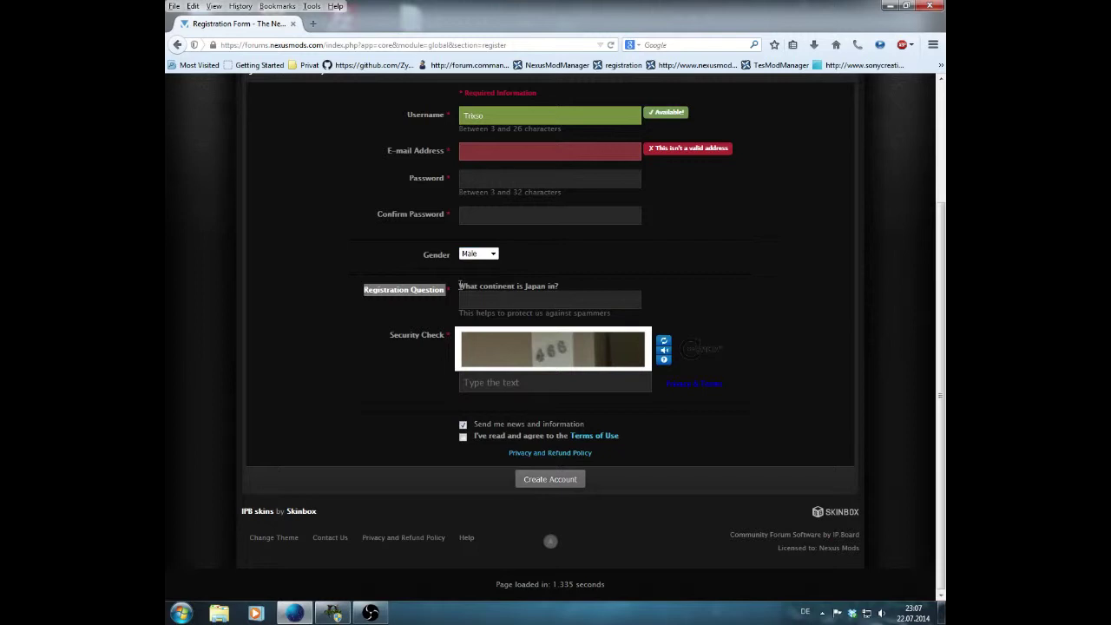
pyautogui.moveTo(513, 286); pyautogui.dragTo(517, 287)
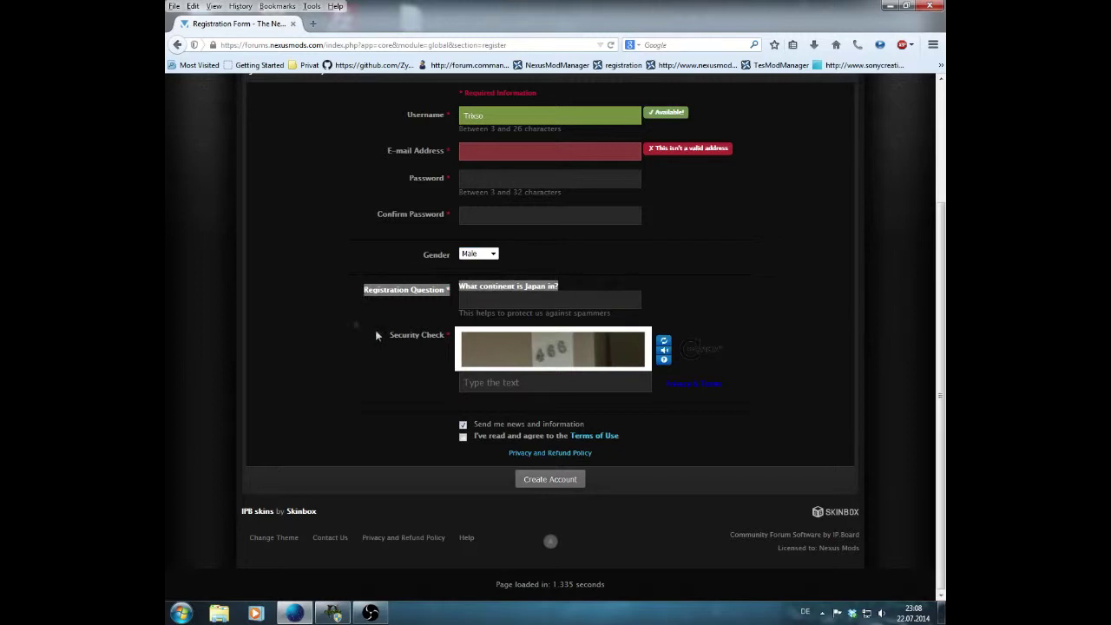
# Step: Enter the security check code, opt out of news and information, and agree to the Terms of Use
pyautogui.click(500, 387)
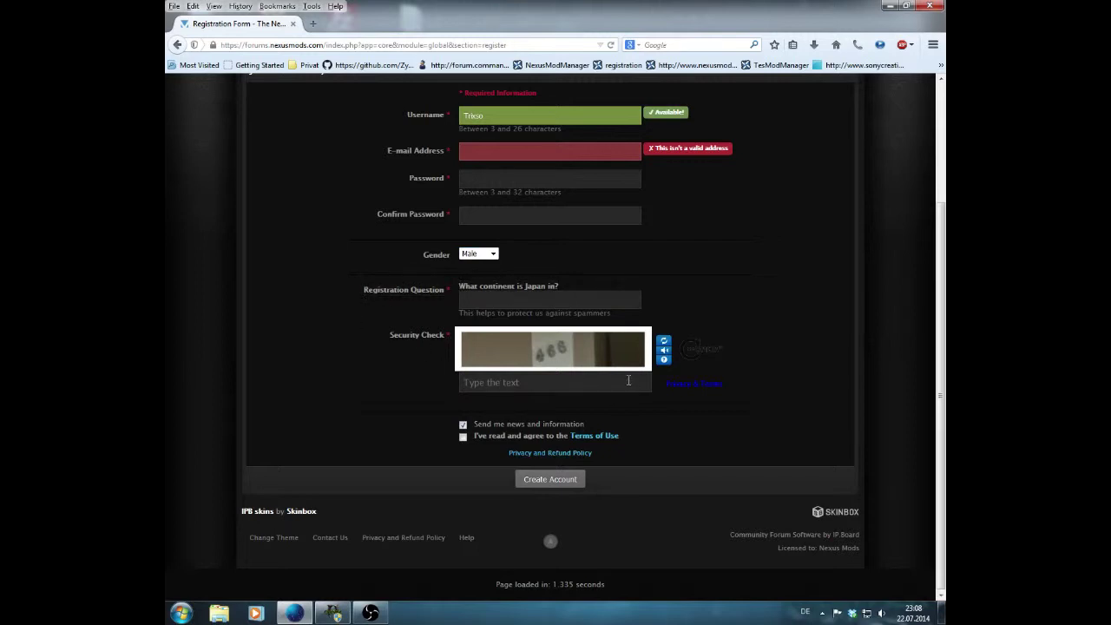
pyautogui.write('466')
pyautogui.click(463, 425)
pyautogui.click(463, 436)
# Step: Look through the Terms of Use down to the unban appeals section and close them
pyautogui.click(606, 437)
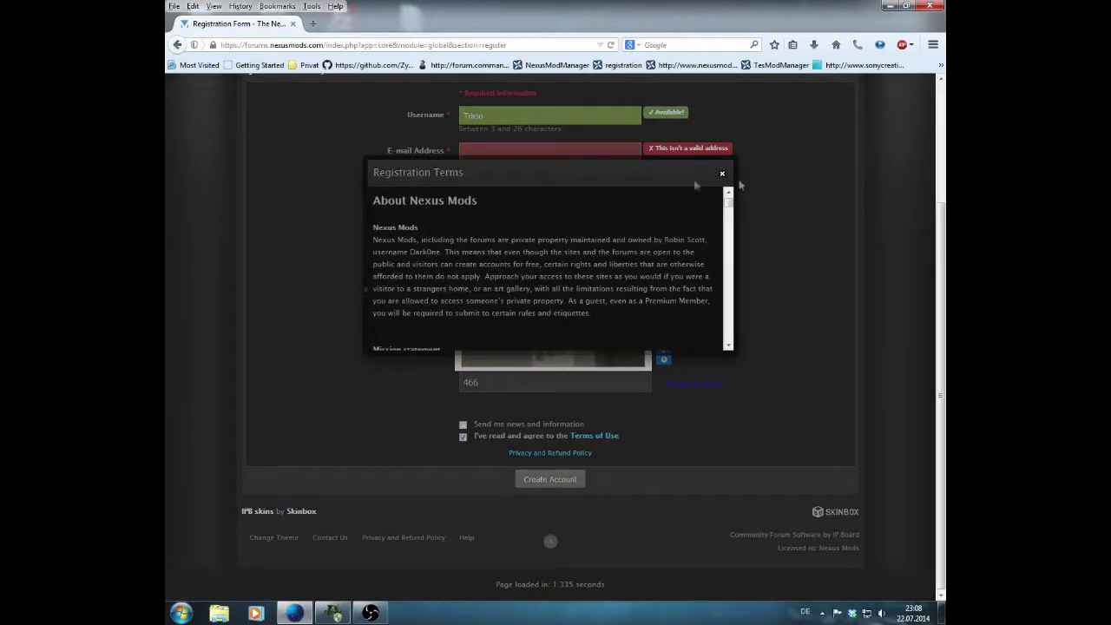
pyautogui.moveTo(737, 204); pyautogui.dragTo(745, 347)
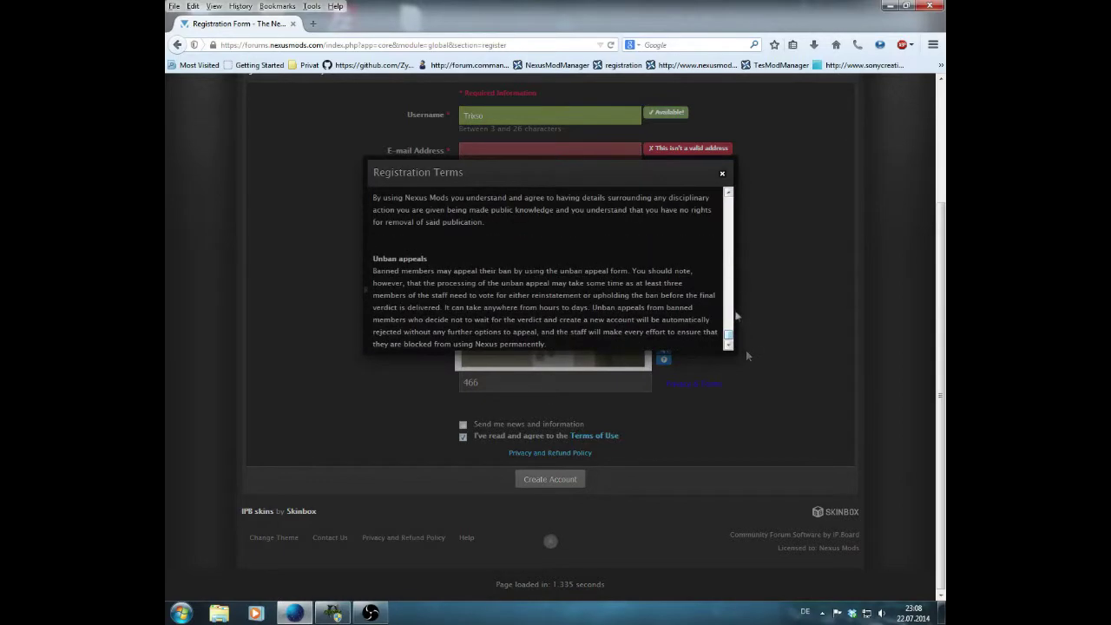
pyautogui.click(721, 173)
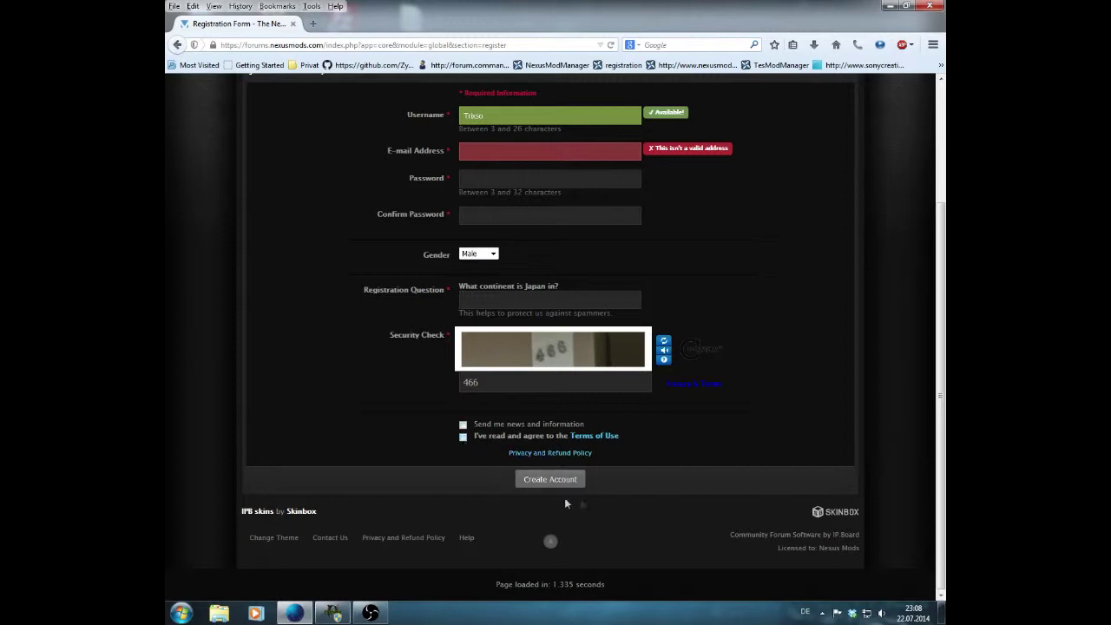
# Step: Return to the TesModManager mod page and log in with the account's username and password
pyautogui.scroll(3, 587, 208)
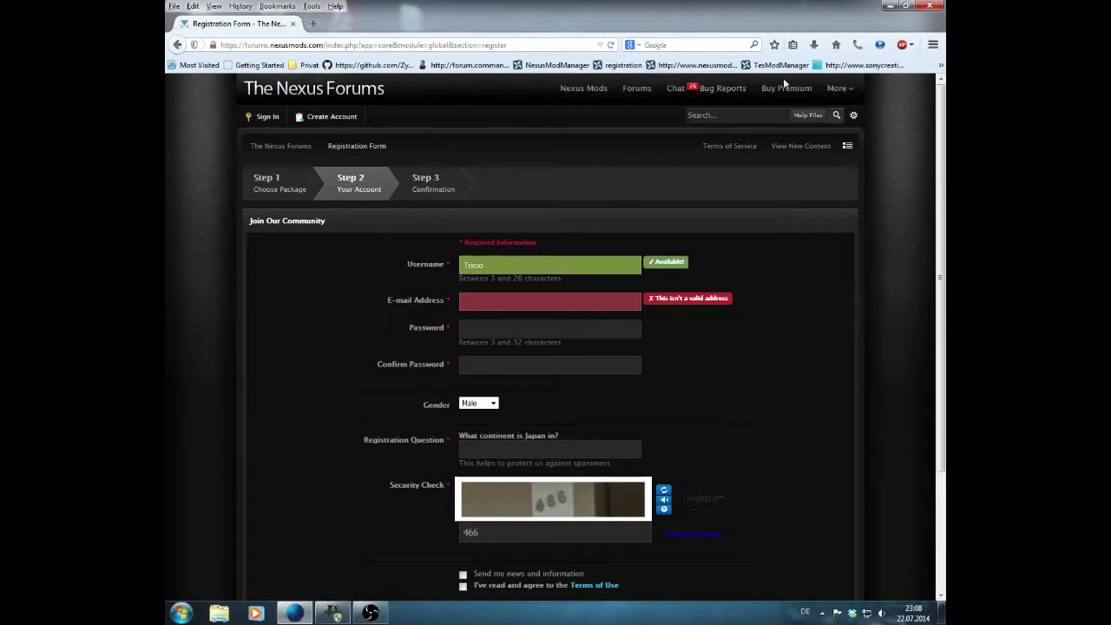
pyautogui.click(699, 65)
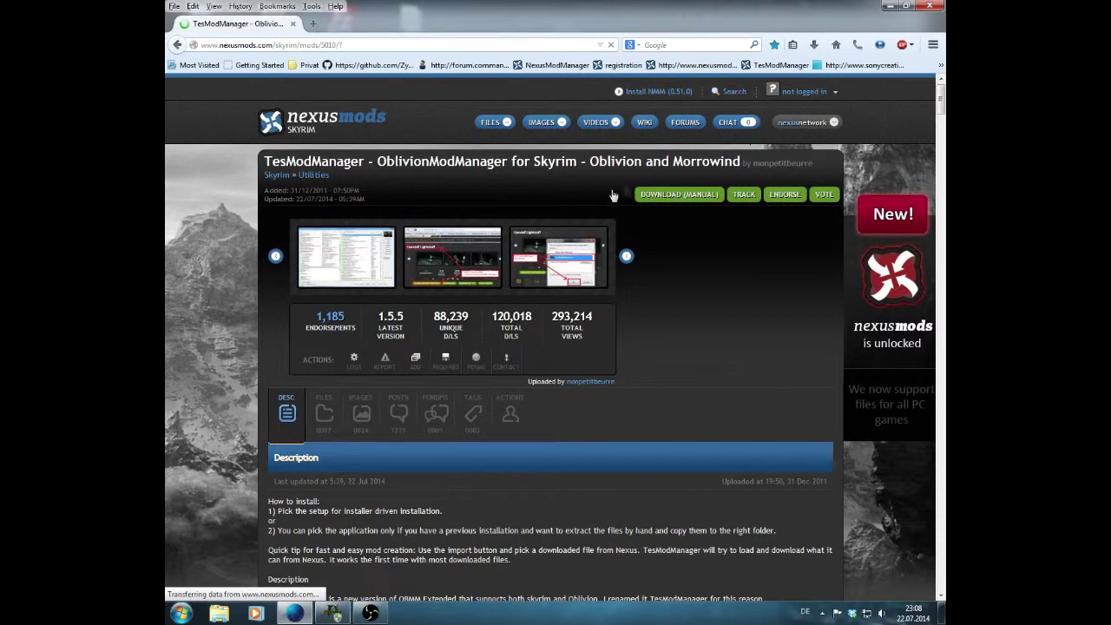
pyautogui.click(803, 91)
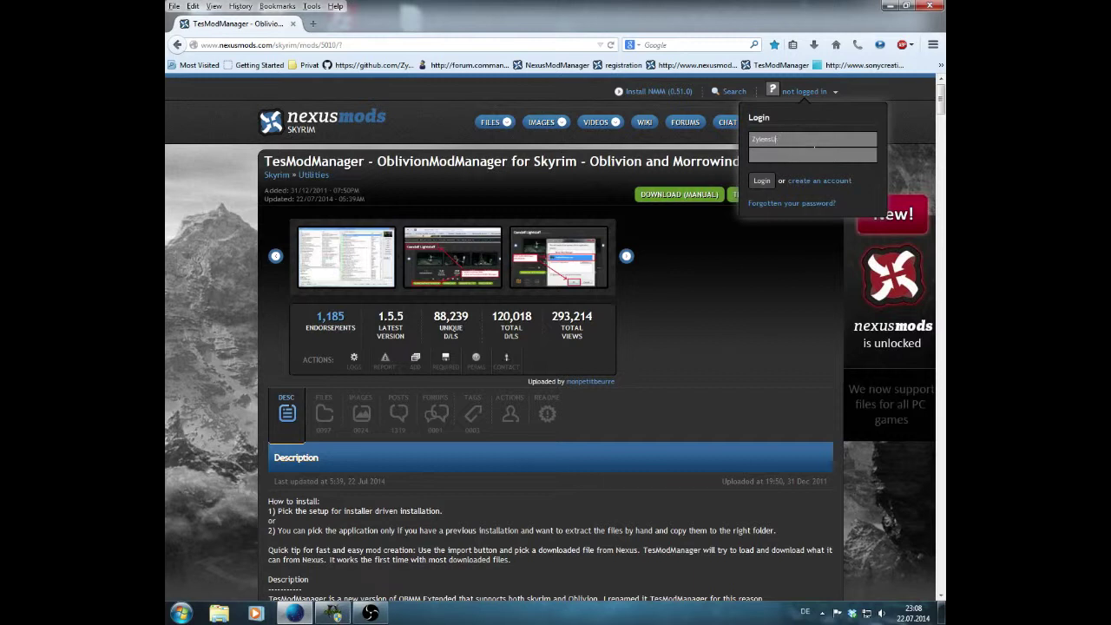
pyautogui.press('BackSpace')
pyautogui.press('Return')
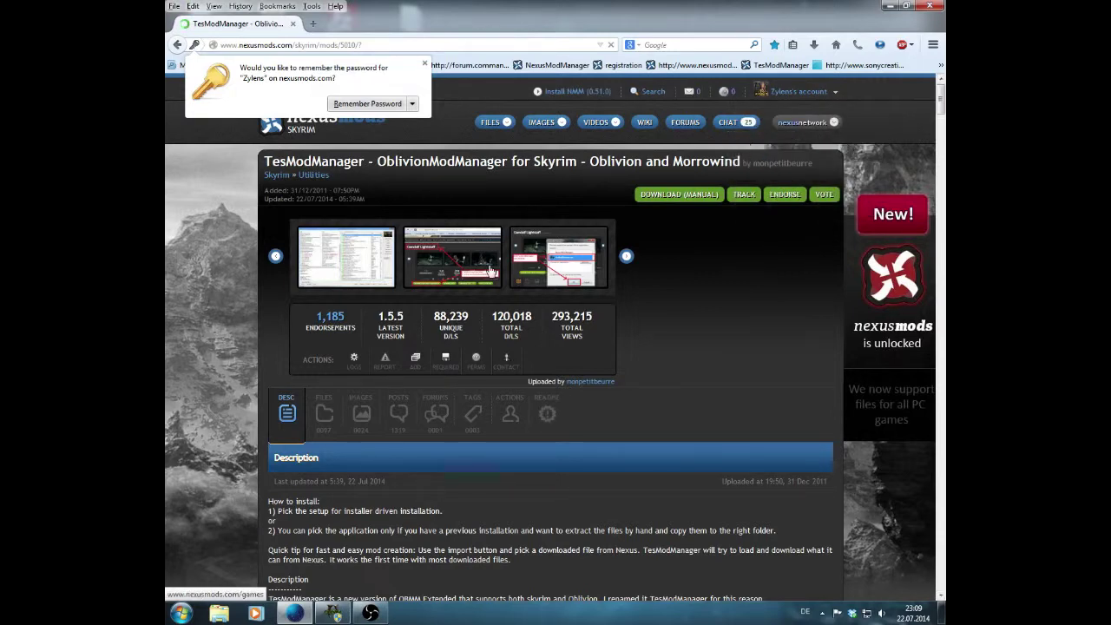
pyautogui.click(390, 315)
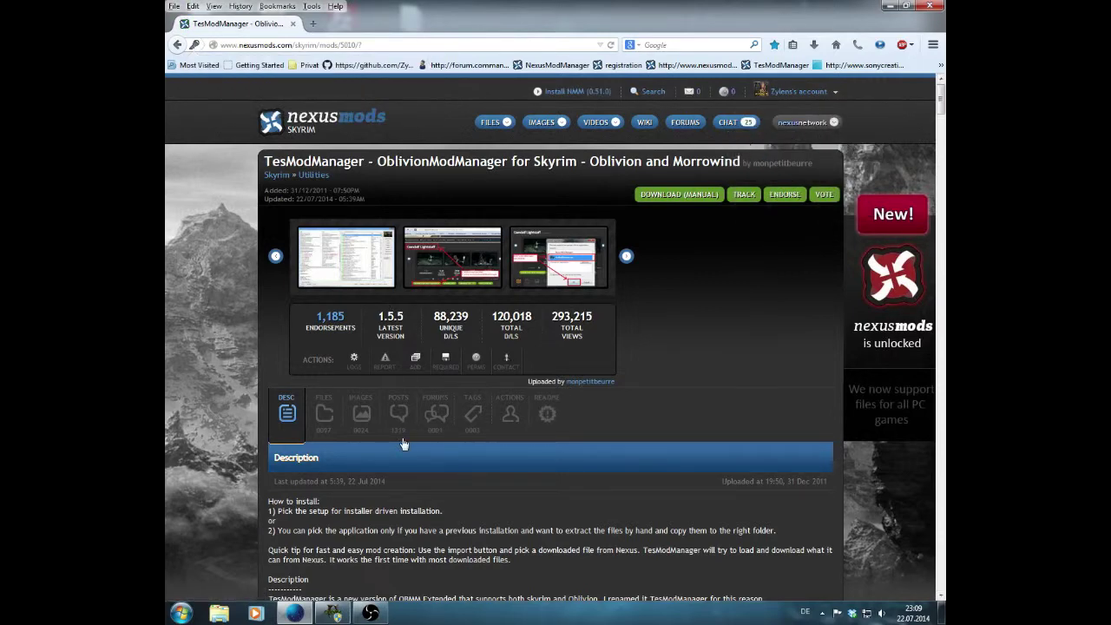
# Step: Open the manual download server list for TesModManager_1_5_0_full_installer from the mod's main files
pyautogui.click(326, 417)
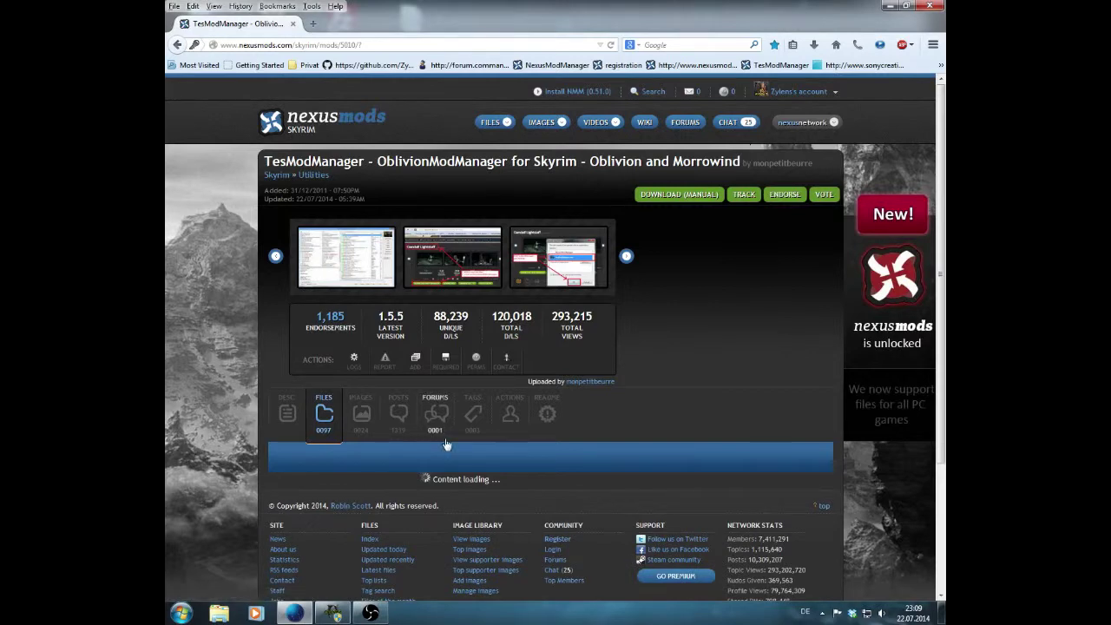
pyautogui.scroll(-2, 447, 445)
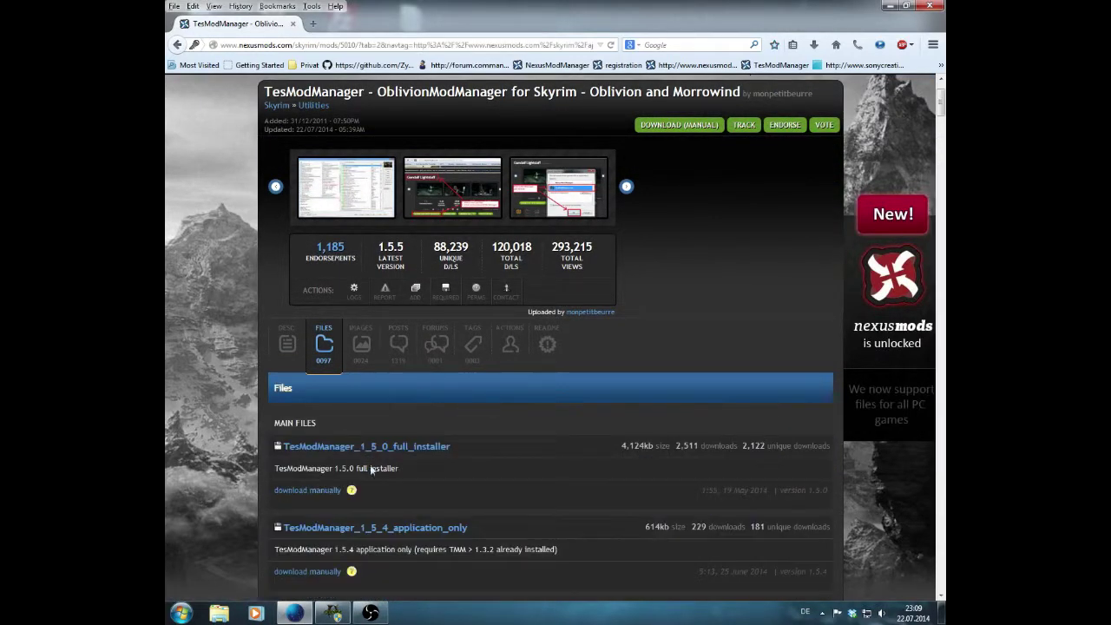
pyautogui.click(306, 488)
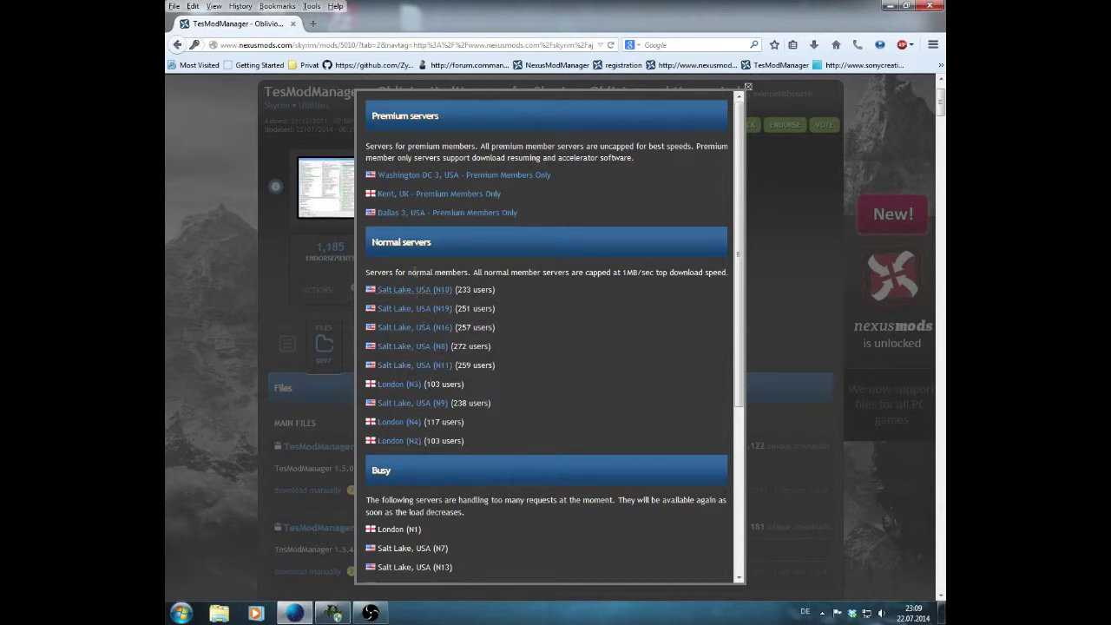
# Step: Examine the normal and busy download servers, compare the user counts of London (N3) and London (N2), and close the list
pyautogui.moveTo(396, 242); pyautogui.dragTo(432, 242)
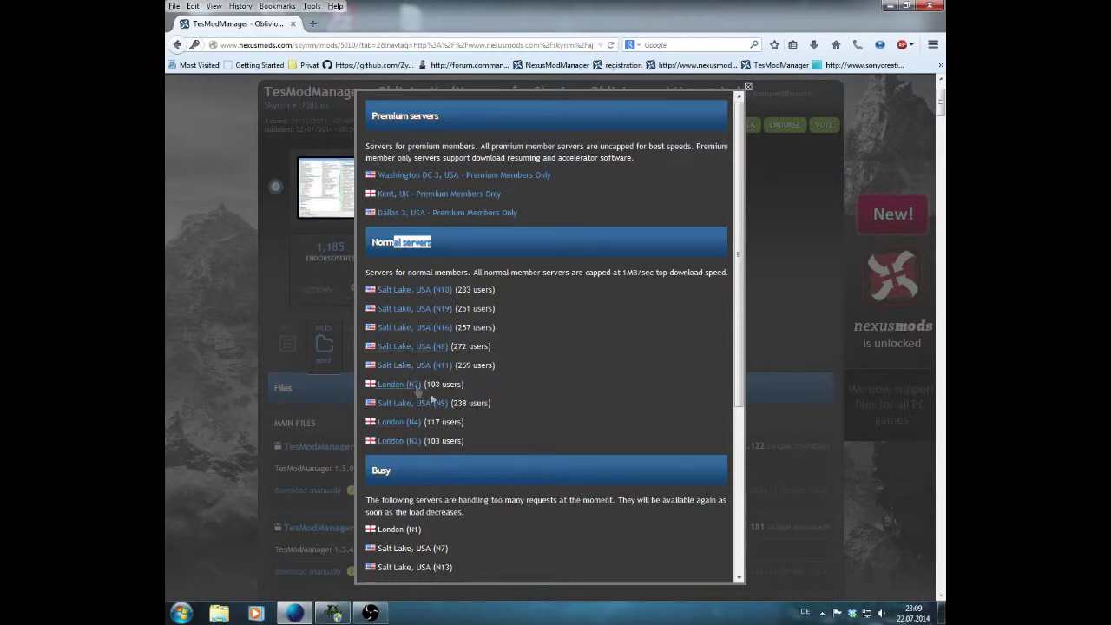
pyautogui.scroll(-1, 544, 361)
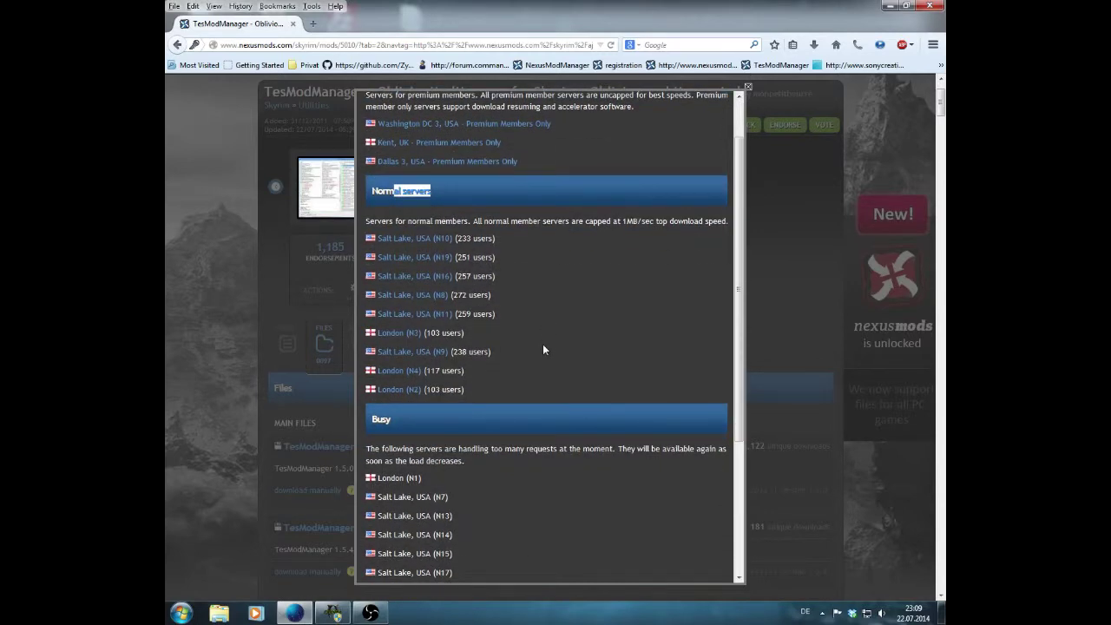
pyautogui.scroll(-4, 544, 350)
pyautogui.scroll(2, 421, 212)
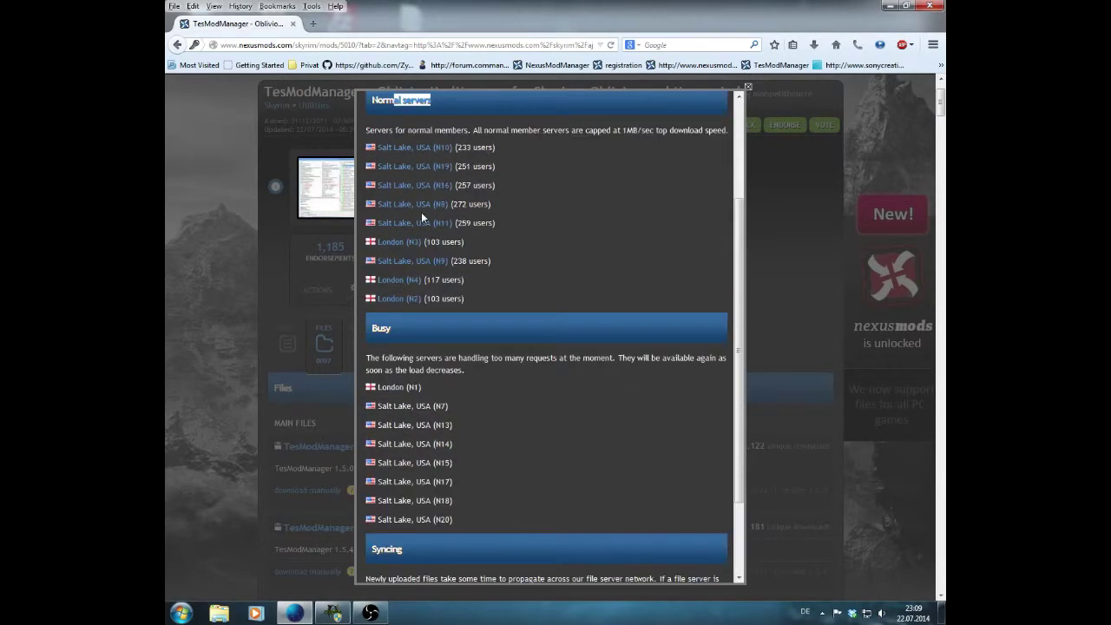
pyautogui.scroll(3, 422, 212)
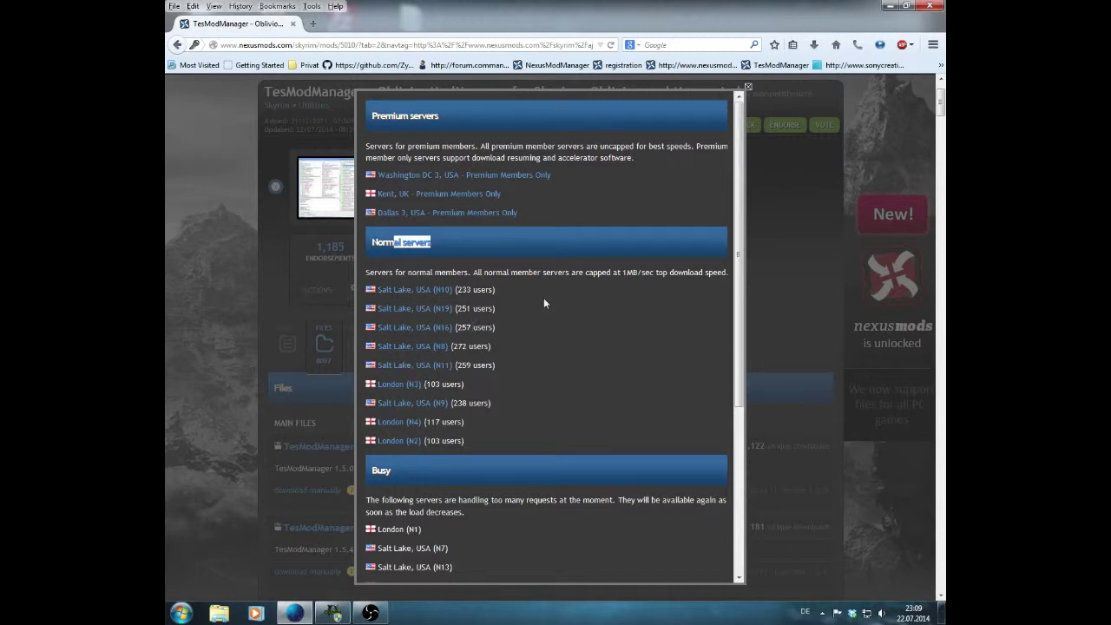
pyautogui.moveTo(466, 385); pyautogui.dragTo(423, 384)
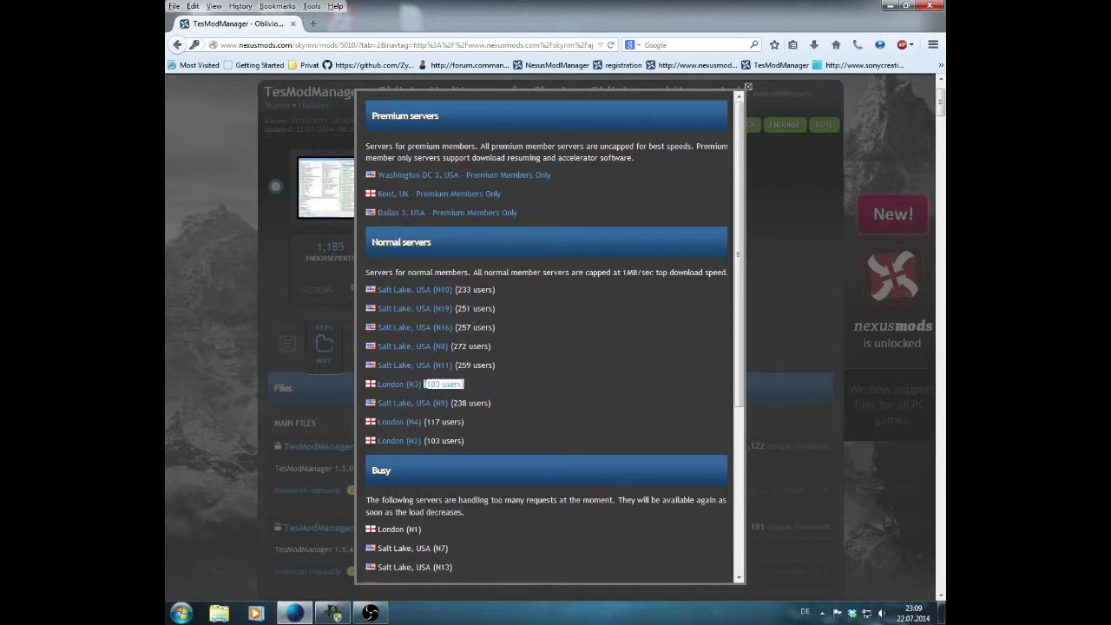
pyautogui.click(432, 441)
pyautogui.moveTo(431, 440); pyautogui.dragTo(466, 442)
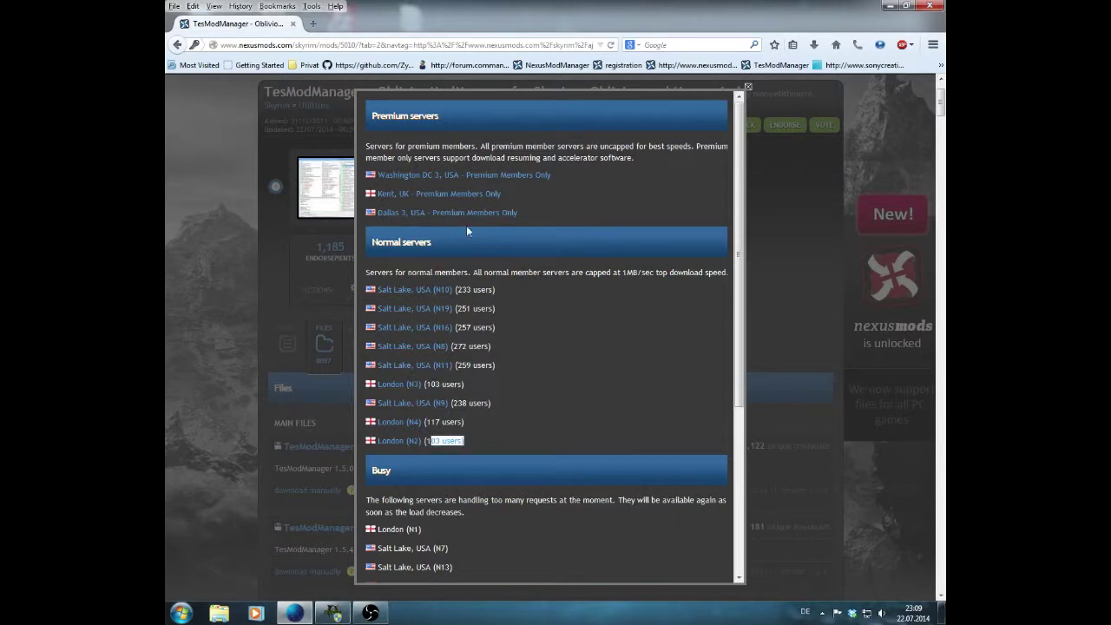
pyautogui.click(749, 90)
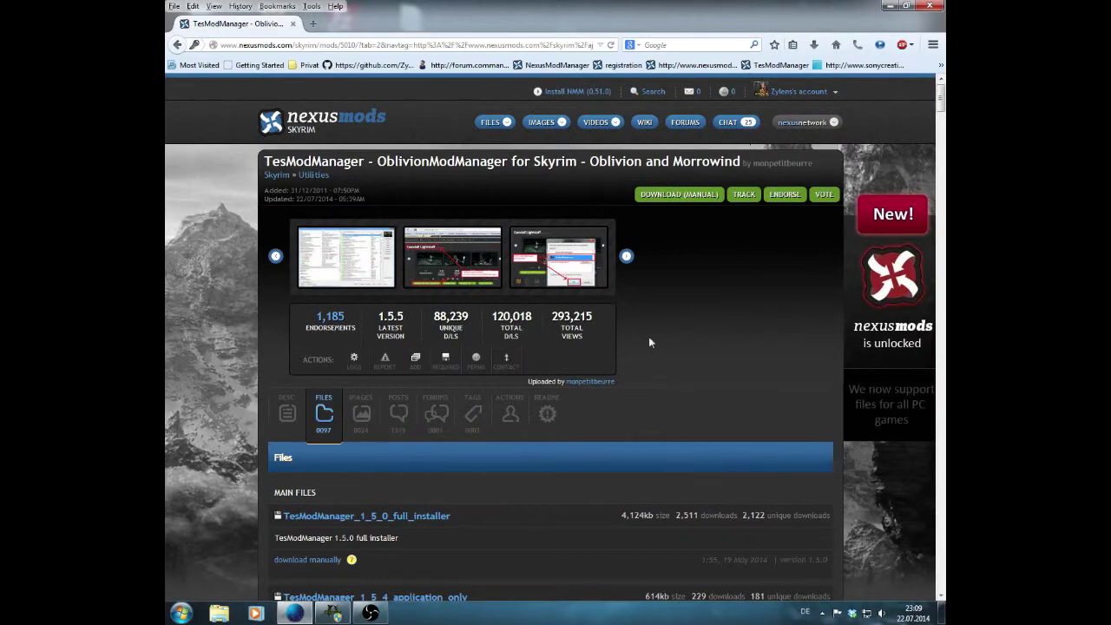
# Step: Close the browser and open the extracted TesModManager_1_5_0_full_installer-5010-1-5-0 folder in Downloads
pyautogui.click(928, 7)
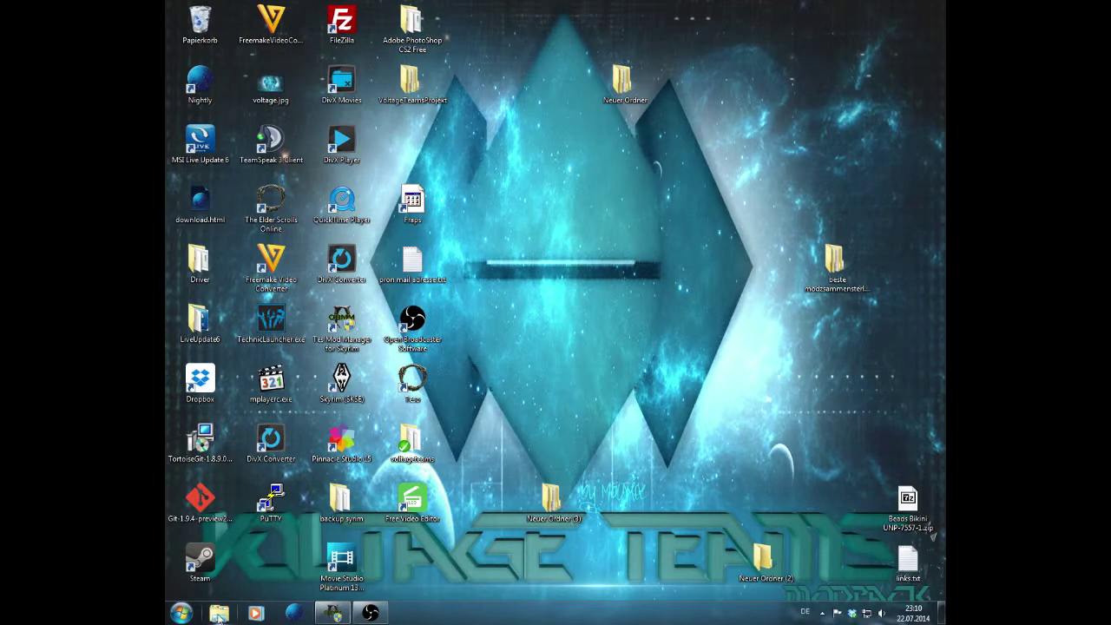
pyautogui.rightClick(219, 615)
pyautogui.click(205, 416)
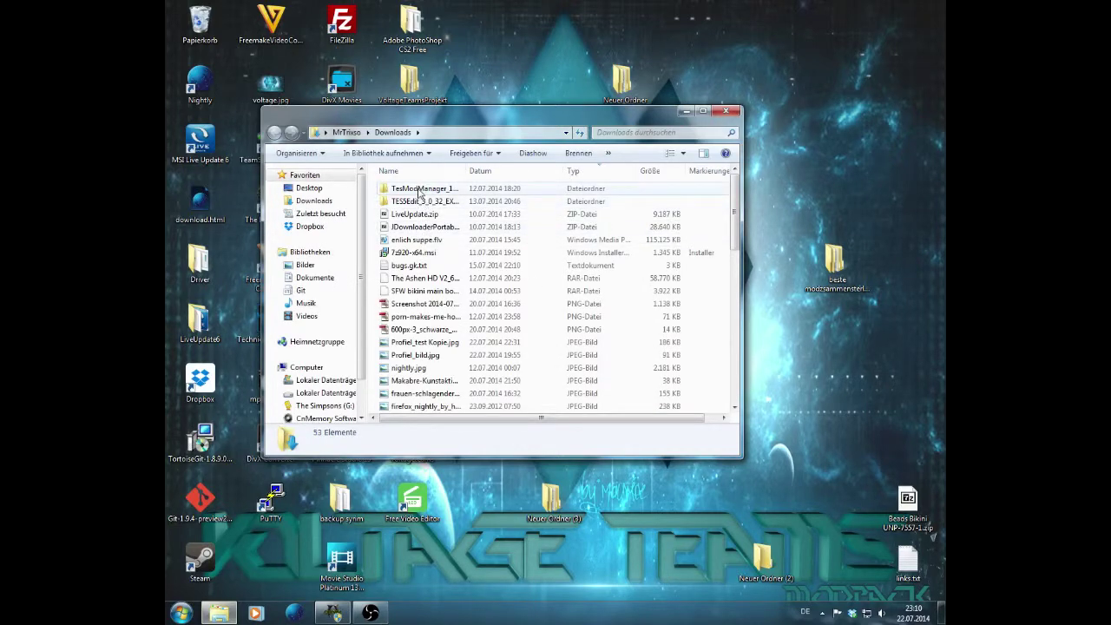
pyautogui.click(420, 192)
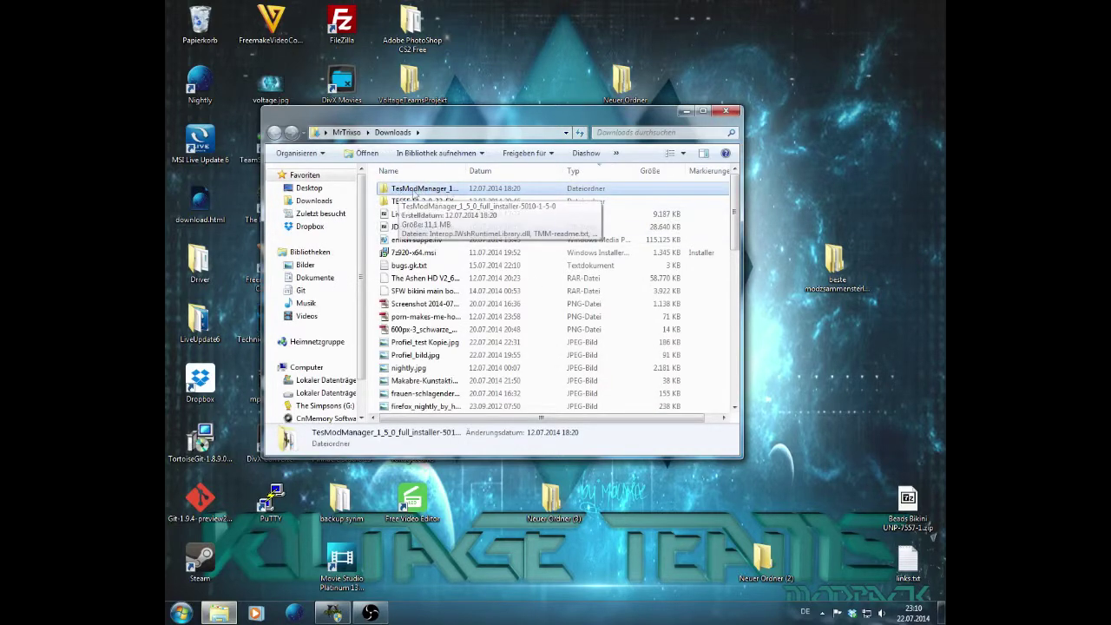
pyautogui.doubleClick(420, 190)
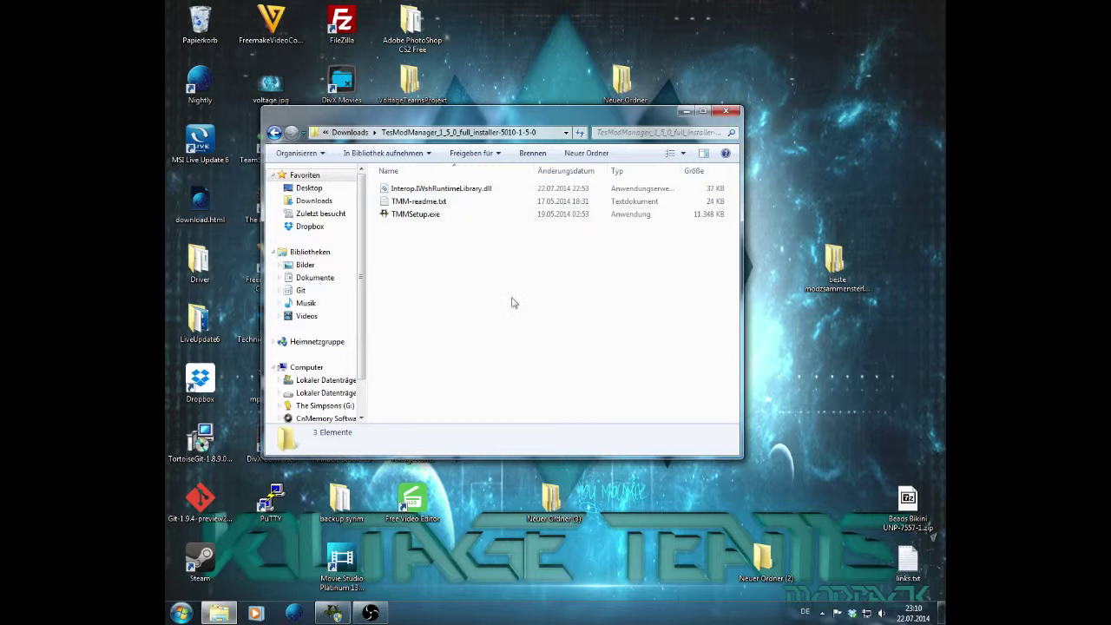
# Step: Check in the compatibility properties of TMMSetup.exe that the program is set to run as administrator, and confirm
pyautogui.click(417, 220)
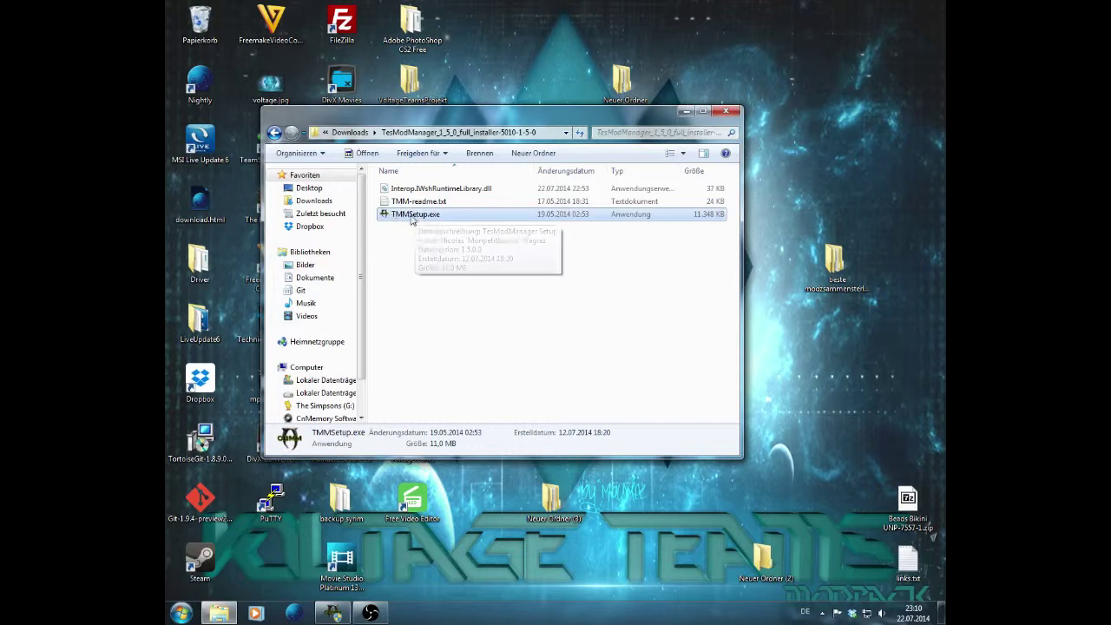
pyautogui.press('F2')
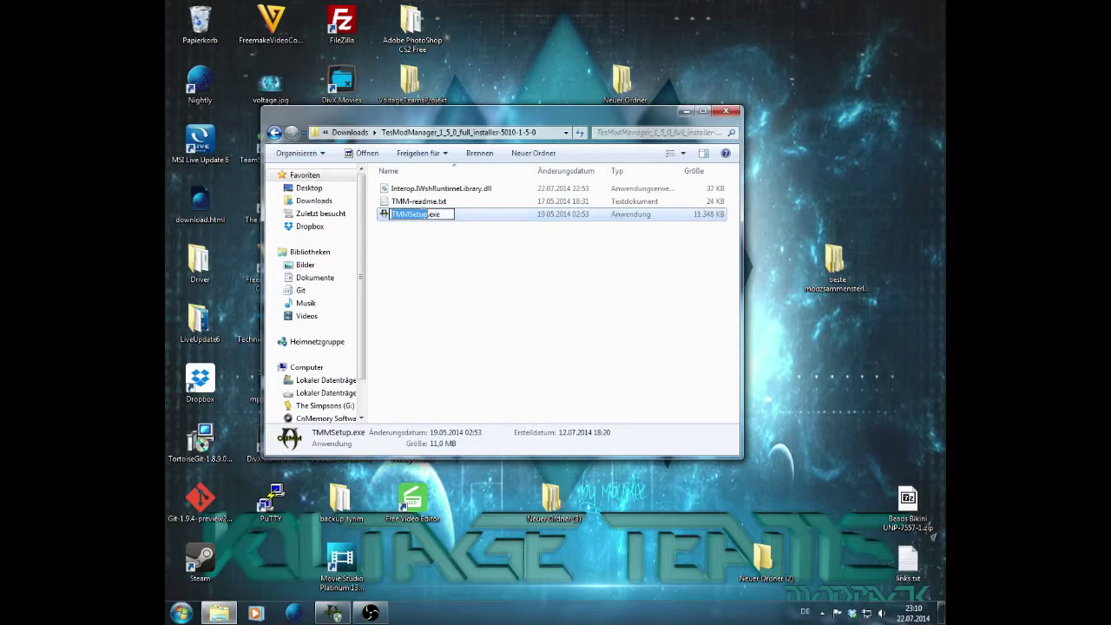
pyautogui.press('Escape')
pyautogui.rightClick(425, 219)
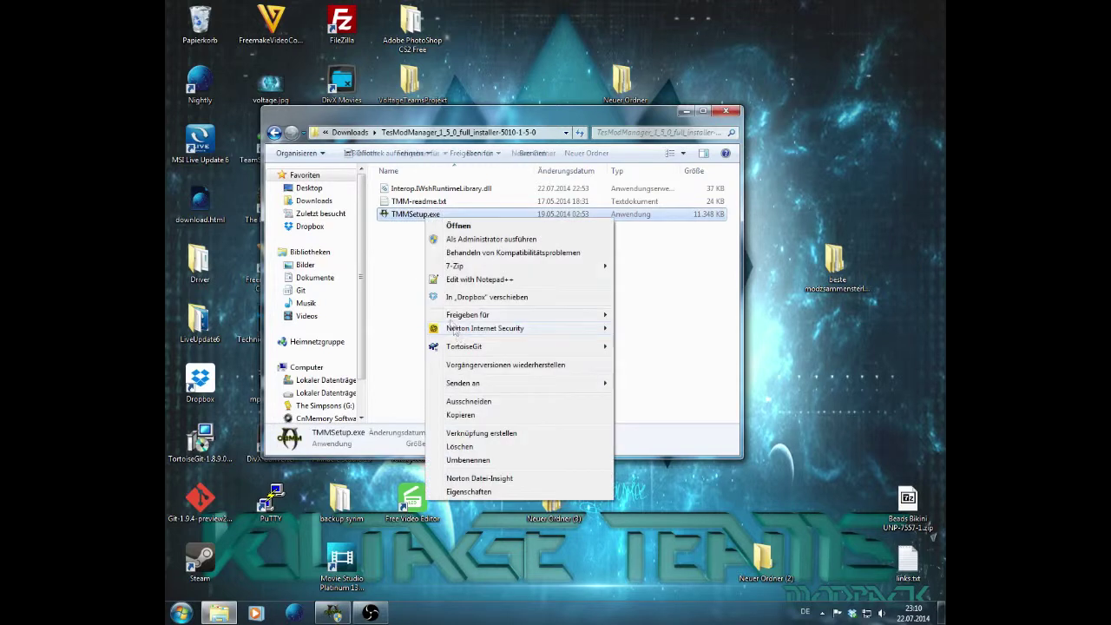
pyautogui.click(486, 492)
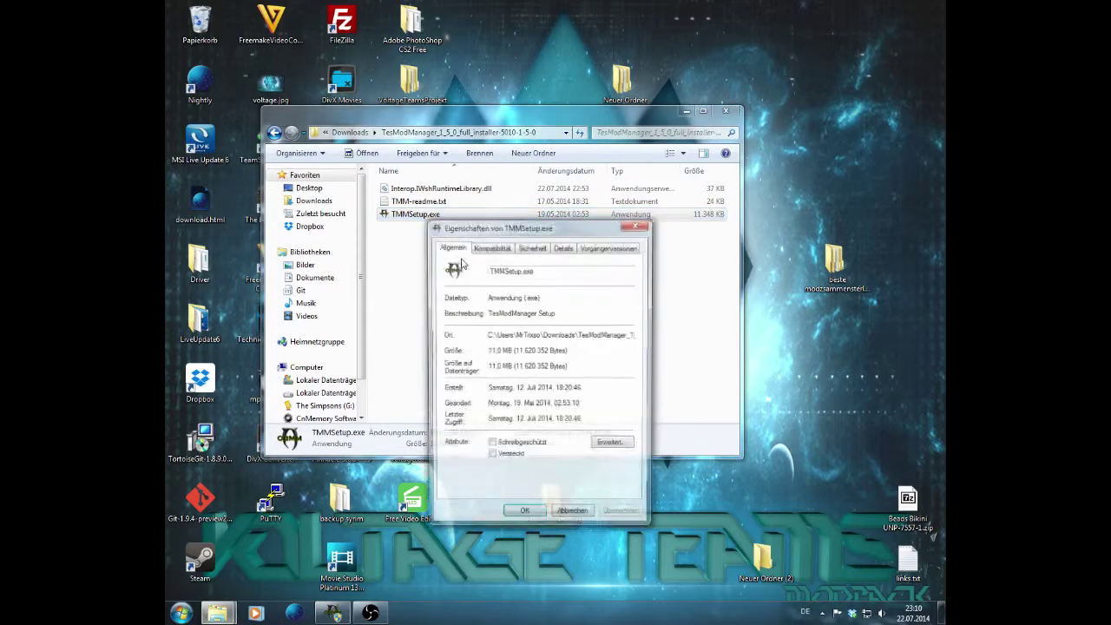
pyautogui.click(486, 248)
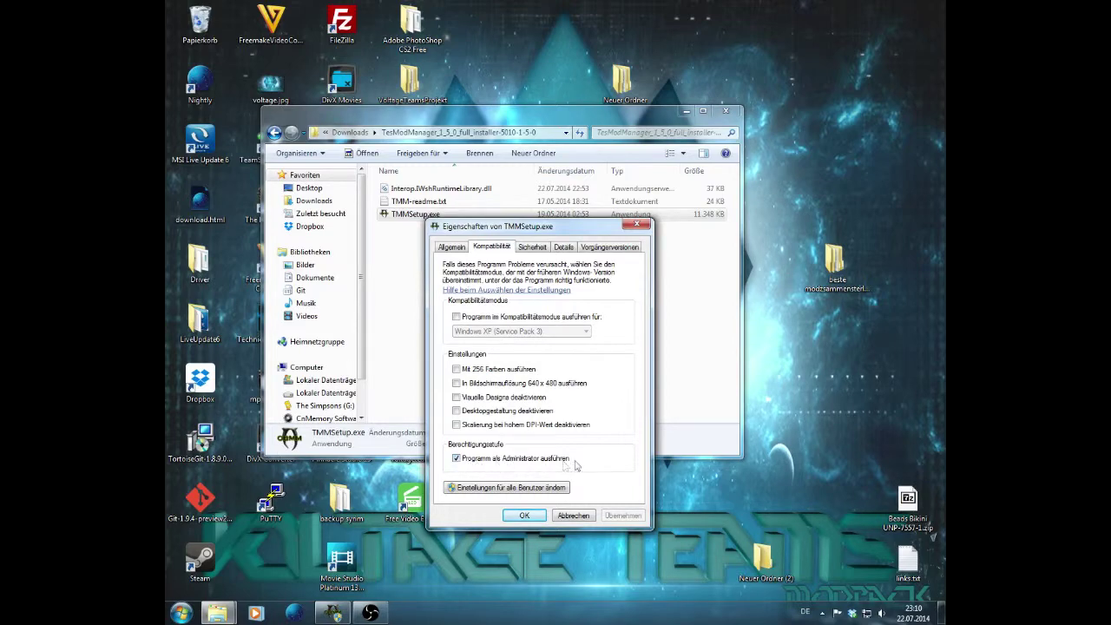
pyautogui.click(524, 516)
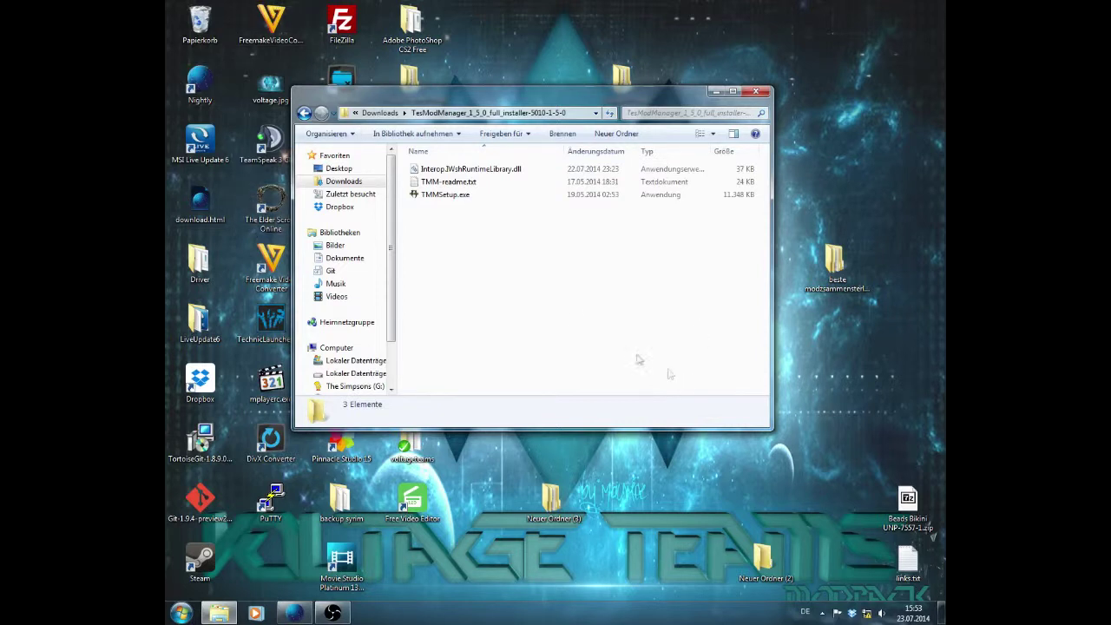
# Step: Run TMMSetup.exe and install Tes Mod Manager 1.5.0 for Skyrim
pyautogui.click(438, 196)
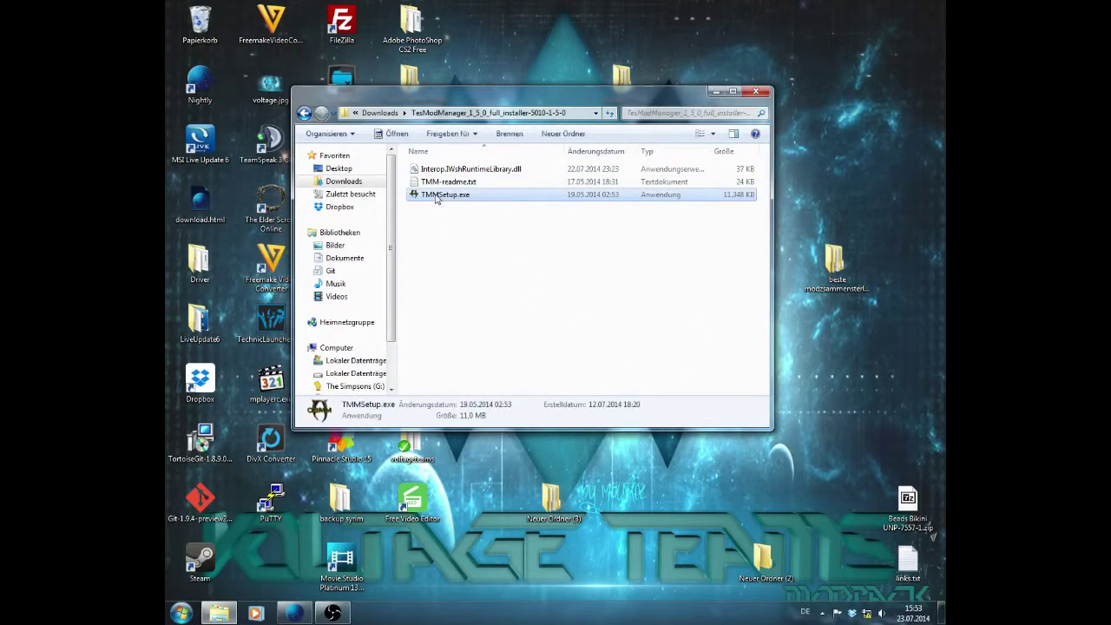
pyautogui.doubleClick(437, 195)
pyautogui.click(452, 276)
pyautogui.click(453, 339)
pyautogui.click(638, 366)
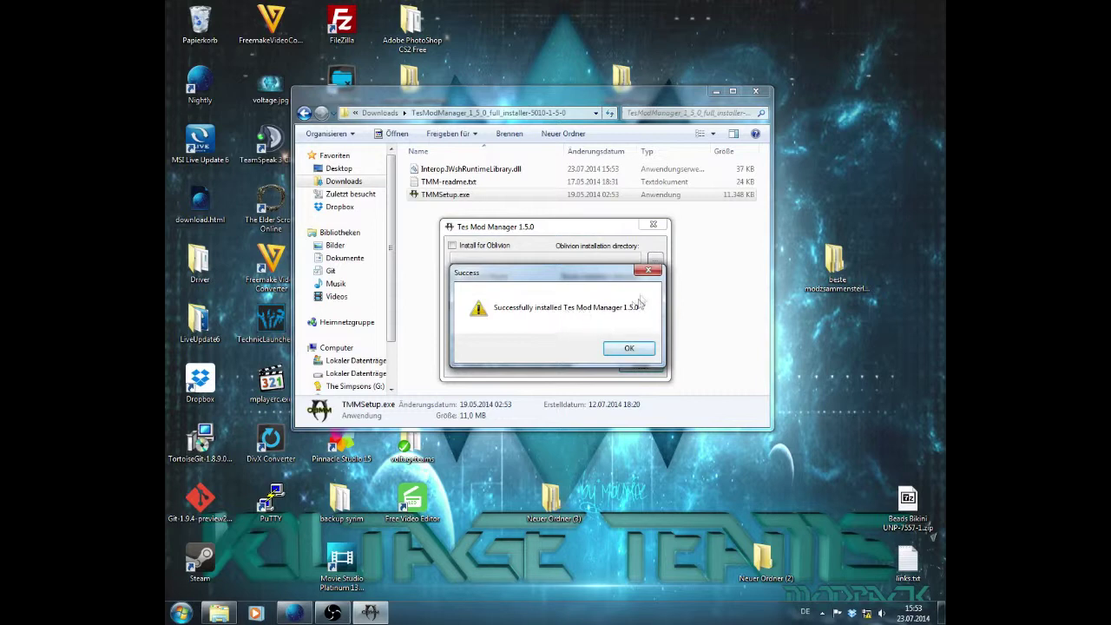
pyautogui.click(631, 350)
# Step: Look at the installation notes and feature description in TMM-readme.txt and close the file
pyautogui.doubleClick(451, 182)
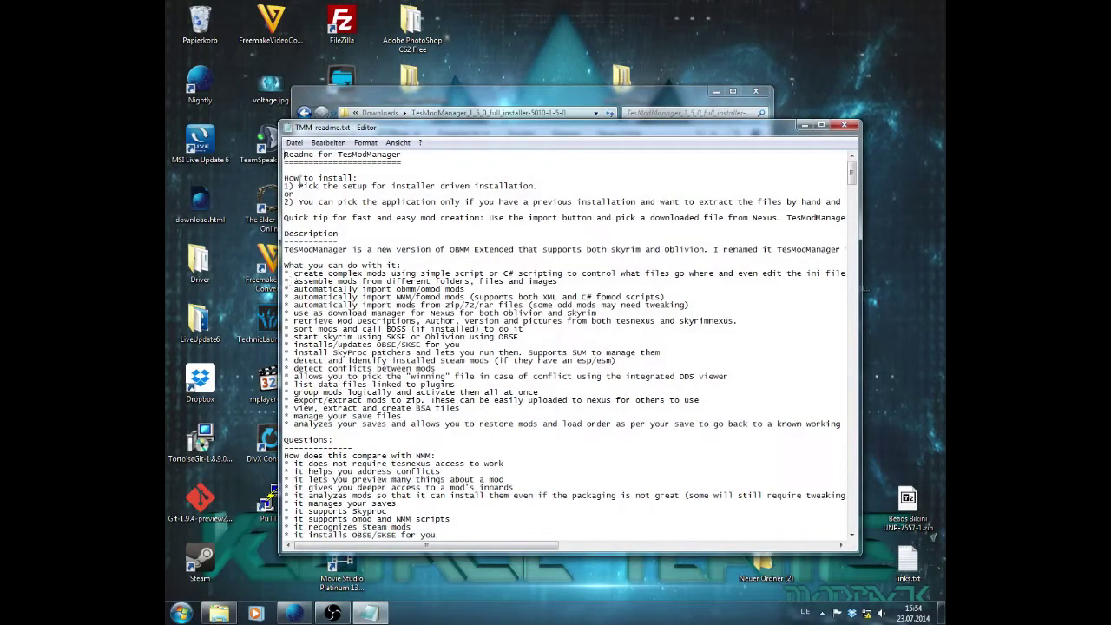
pyautogui.moveTo(415, 544); pyautogui.dragTo(844, 125)
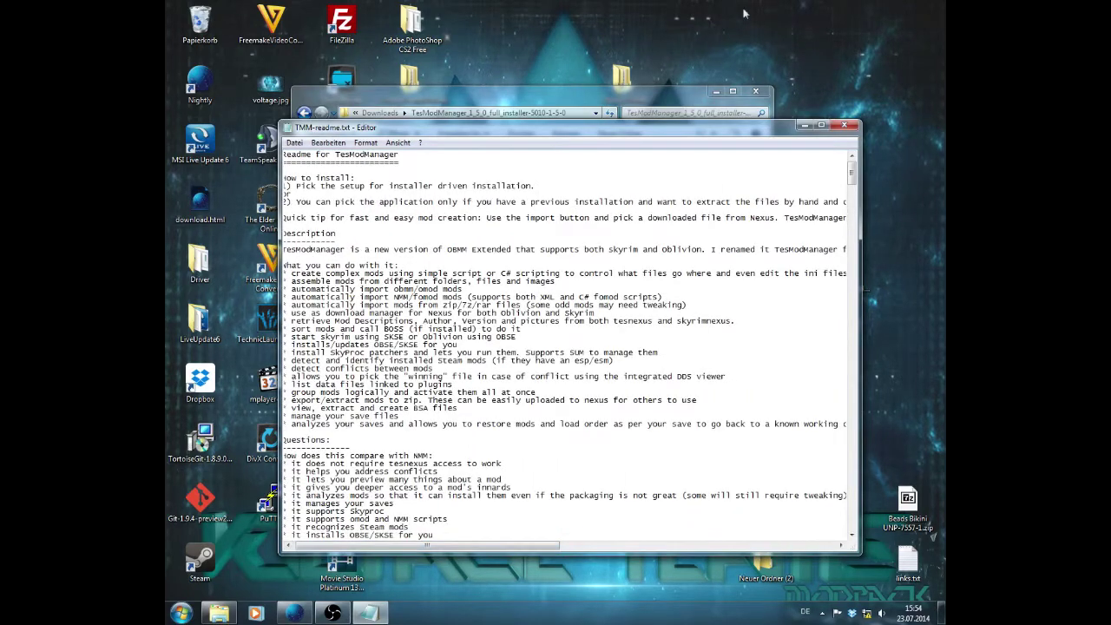
pyautogui.click(844, 125)
# Step: Check the Control Panel's installed programs for the Microsoft .NET Framework 4 and Visual C++ 2010 Redistributable entries, and close the window
pyautogui.click(181, 613)
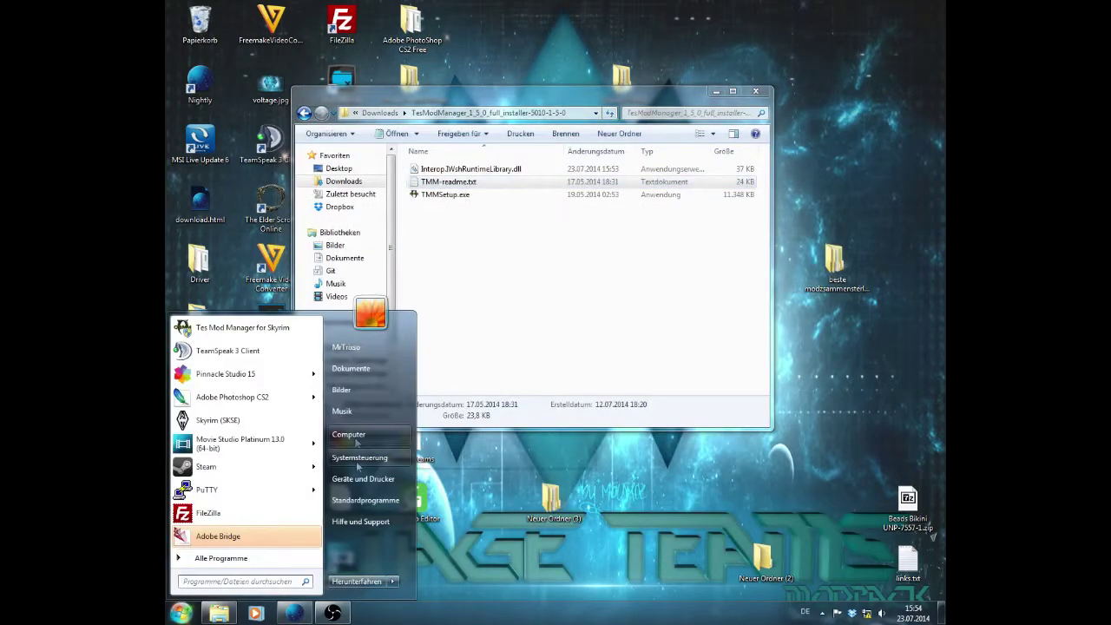
pyautogui.click(357, 443)
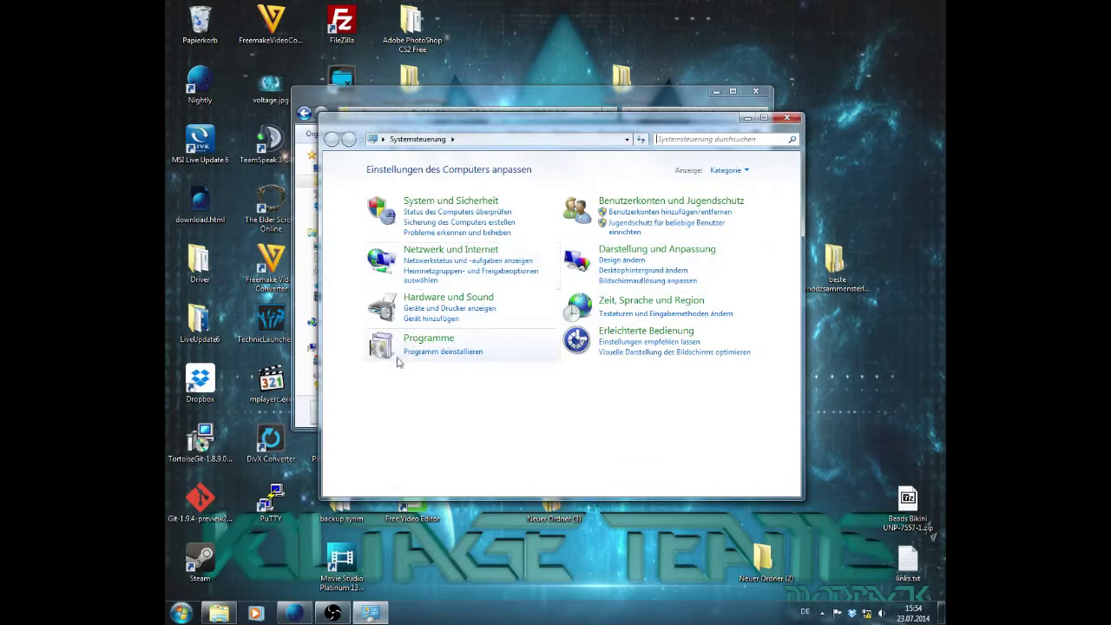
pyautogui.click(439, 351)
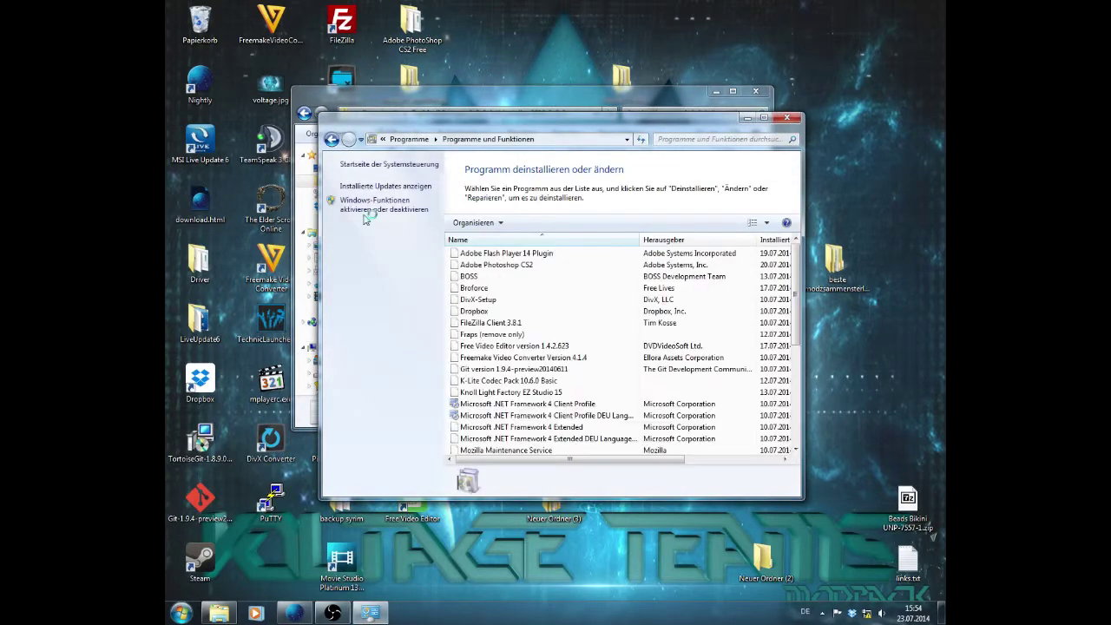
pyautogui.click(529, 410)
pyautogui.scroll(-4, 495, 413)
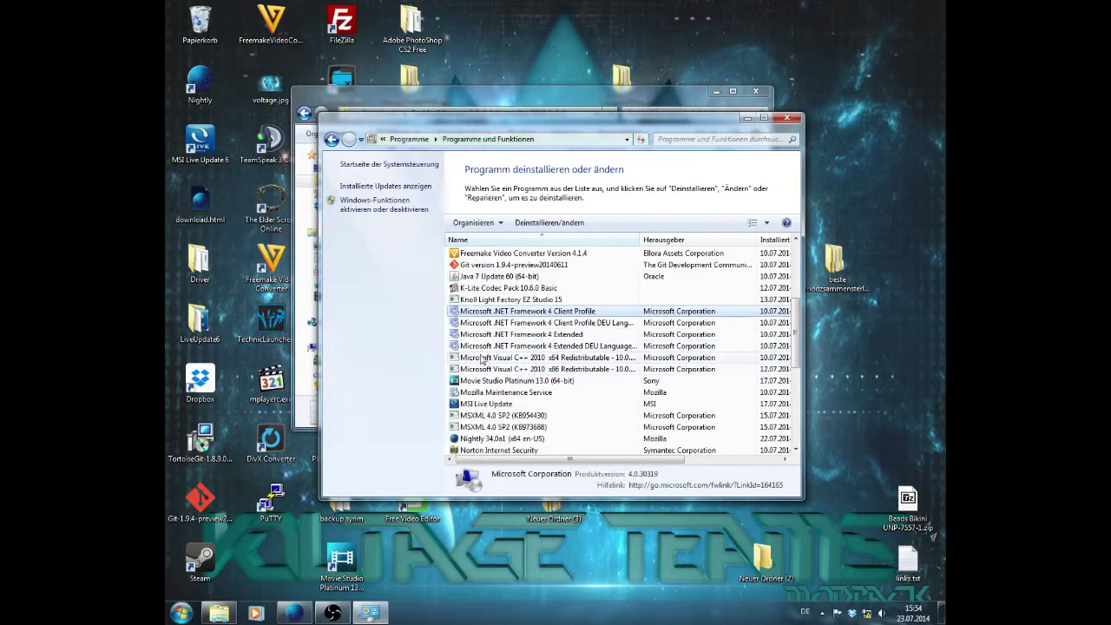
pyautogui.click(482, 359)
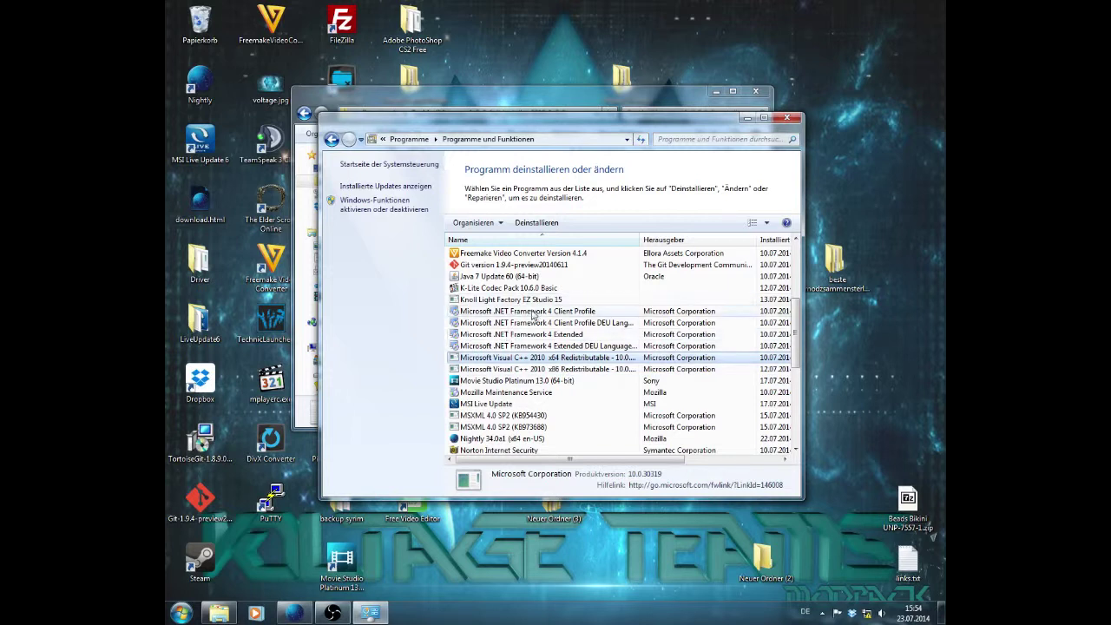
pyautogui.click(534, 313)
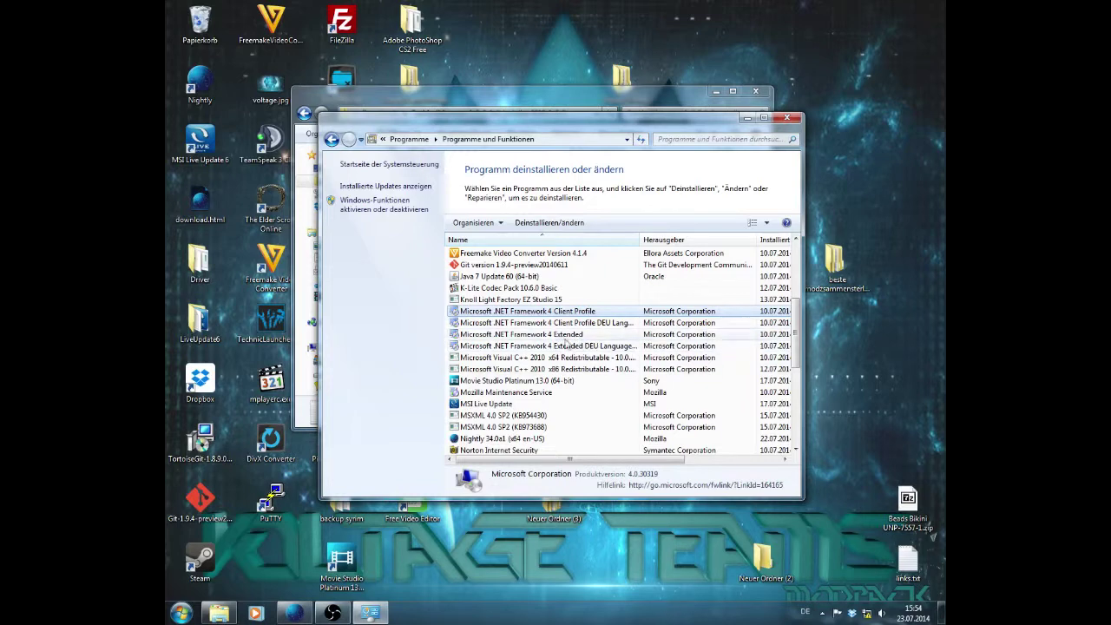
pyautogui.click(789, 122)
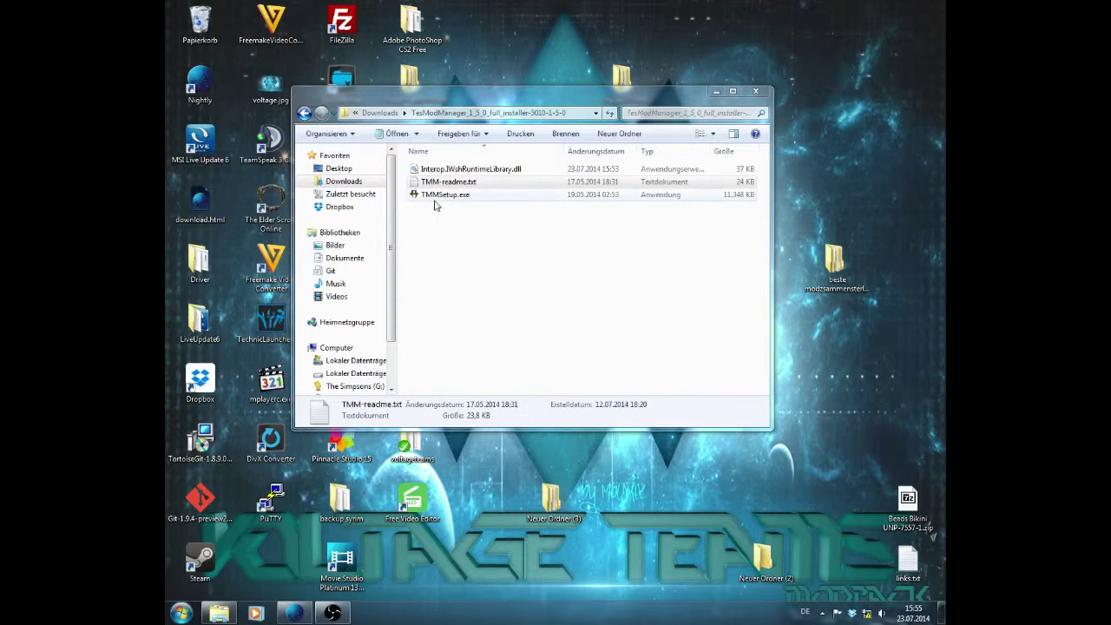
# Step: Launch Tes Mod Manager for Skyrim from the desktop and close the browser window behind it
pyautogui.click(715, 91)
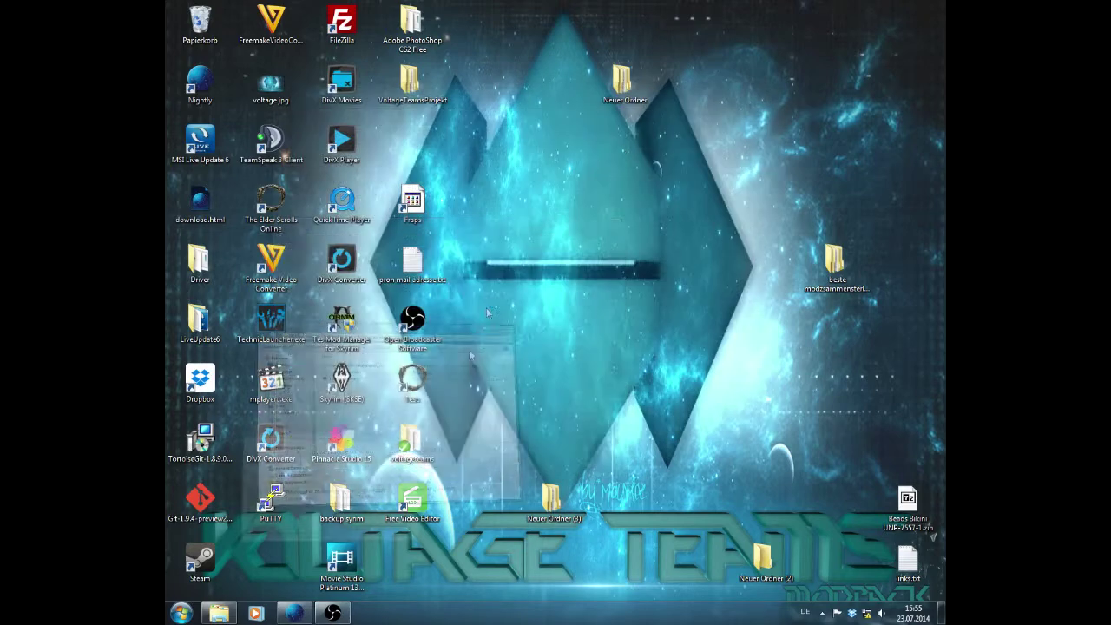
pyautogui.doubleClick(331, 325)
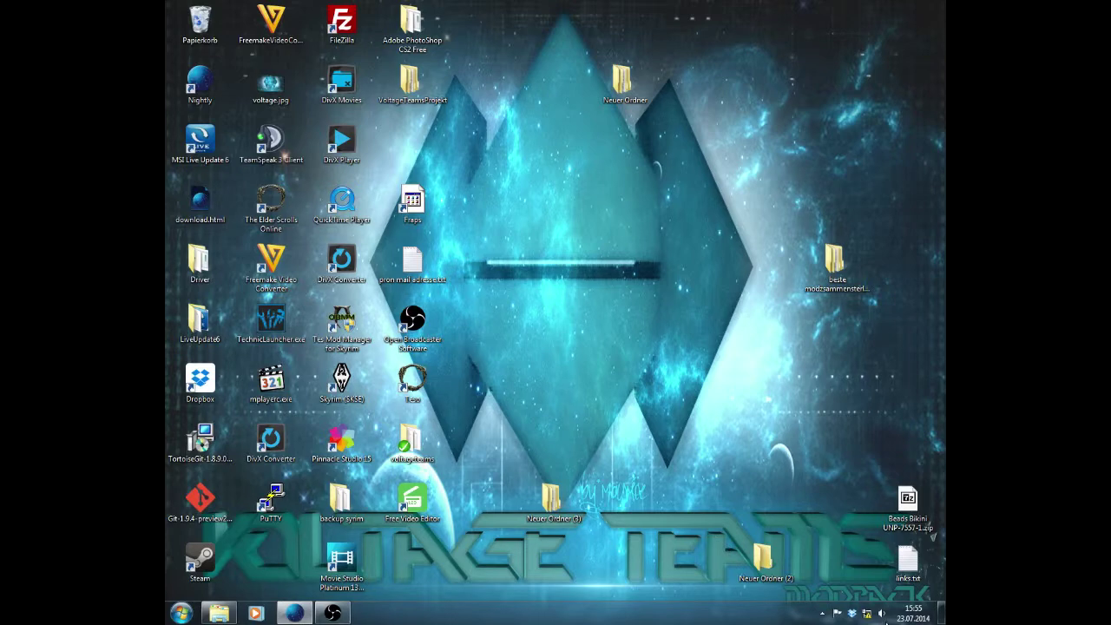
pyautogui.click(294, 613)
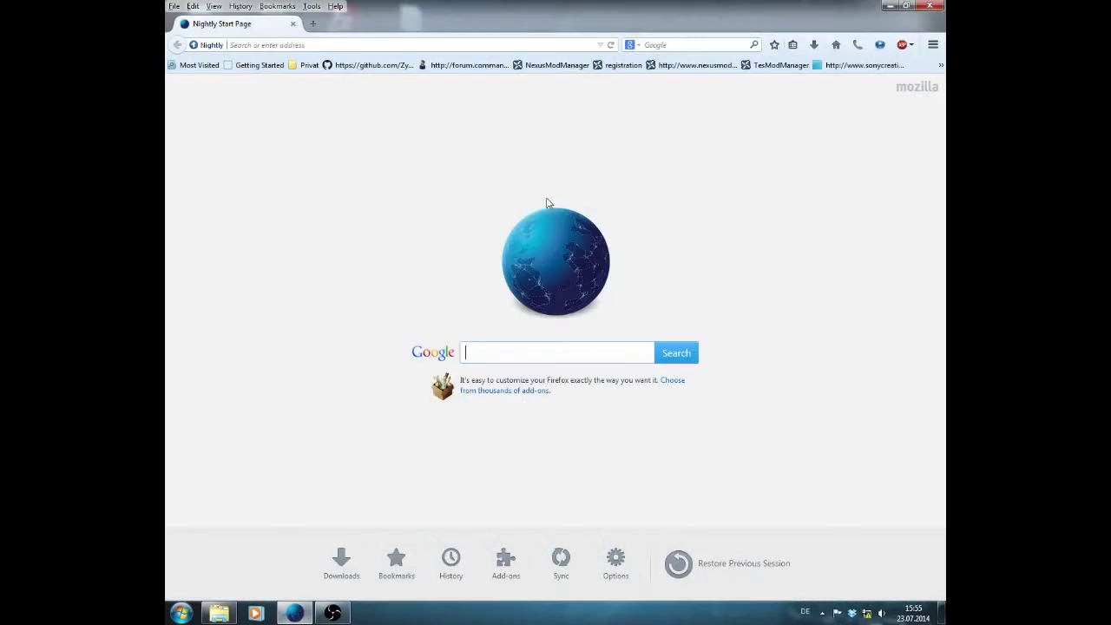
pyautogui.press('Down')
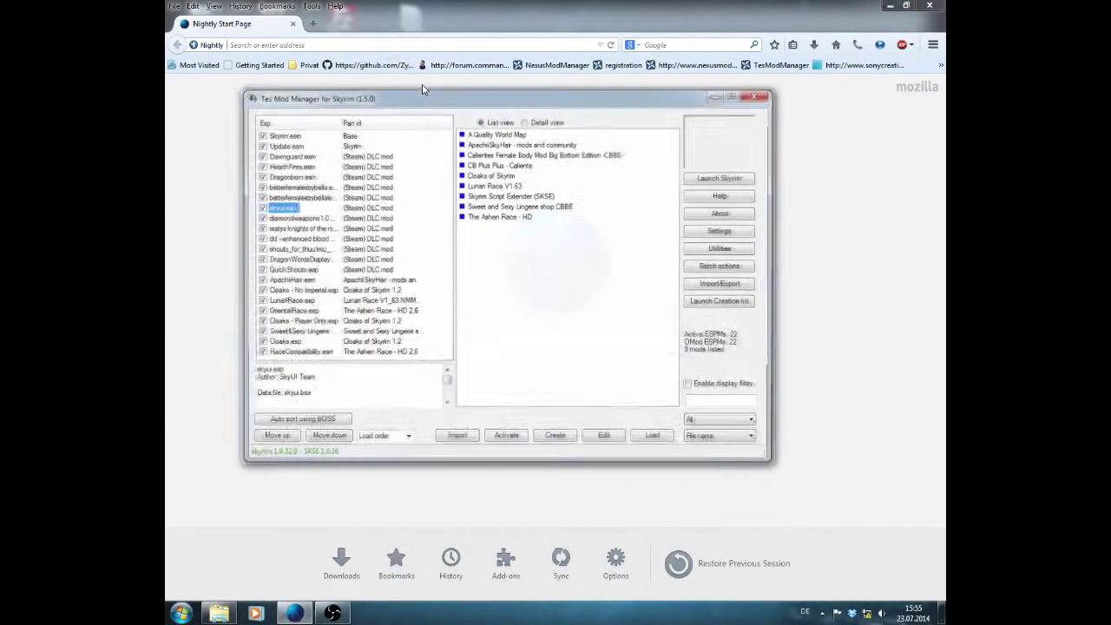
pyautogui.click(930, 5)
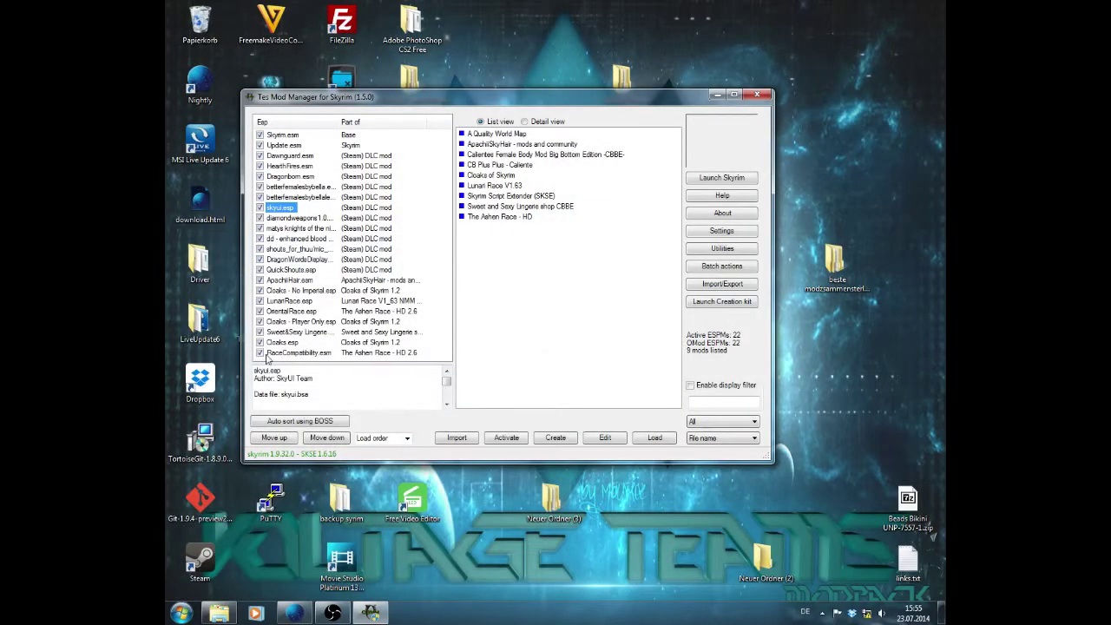
# Step: Look through the load order's plugin entries from Skyrim.esm to Cloaks.esp, including the details of Dawnguard.esm and OrientalRace.esp
pyautogui.press('Home')
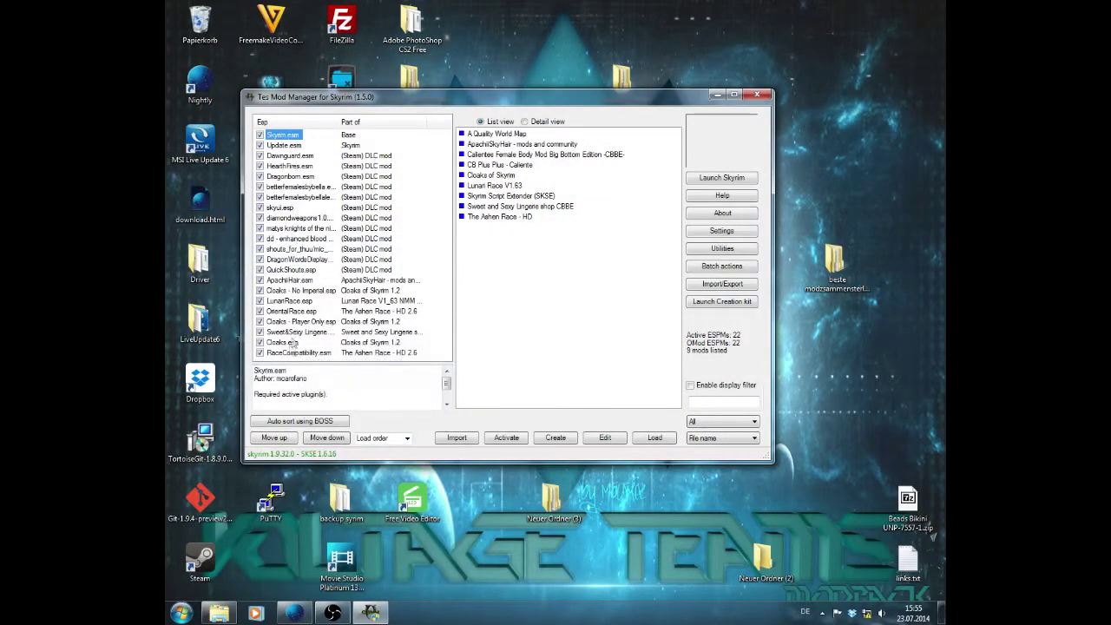
pyautogui.click(294, 342)
pyautogui.click(292, 321)
pyautogui.click(293, 229)
pyautogui.click(292, 166)
pyautogui.click(290, 156)
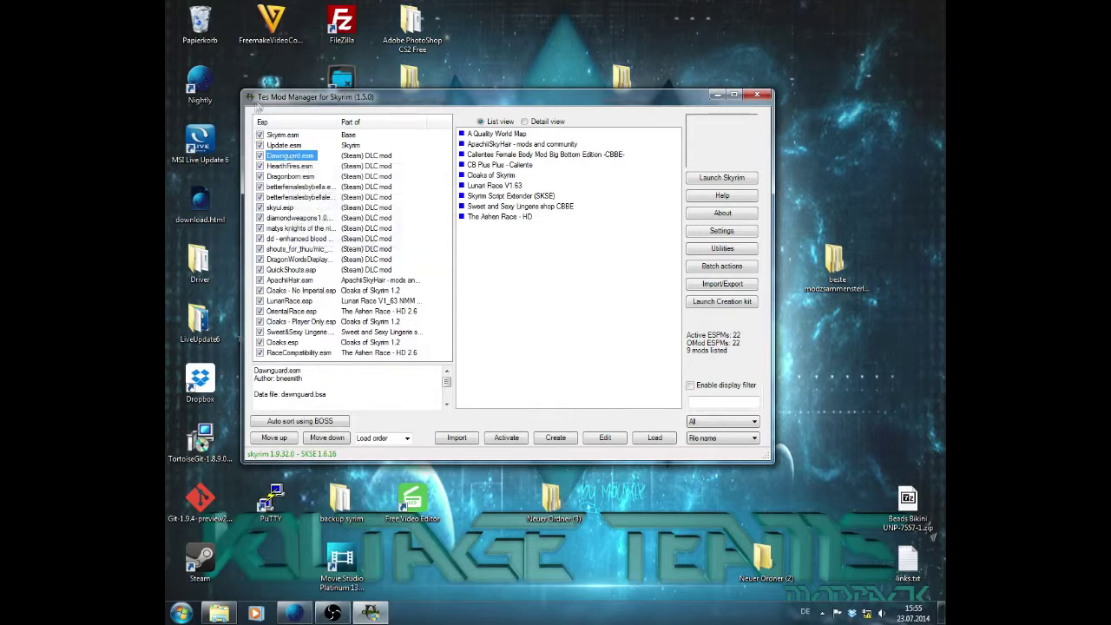
pyautogui.click(293, 312)
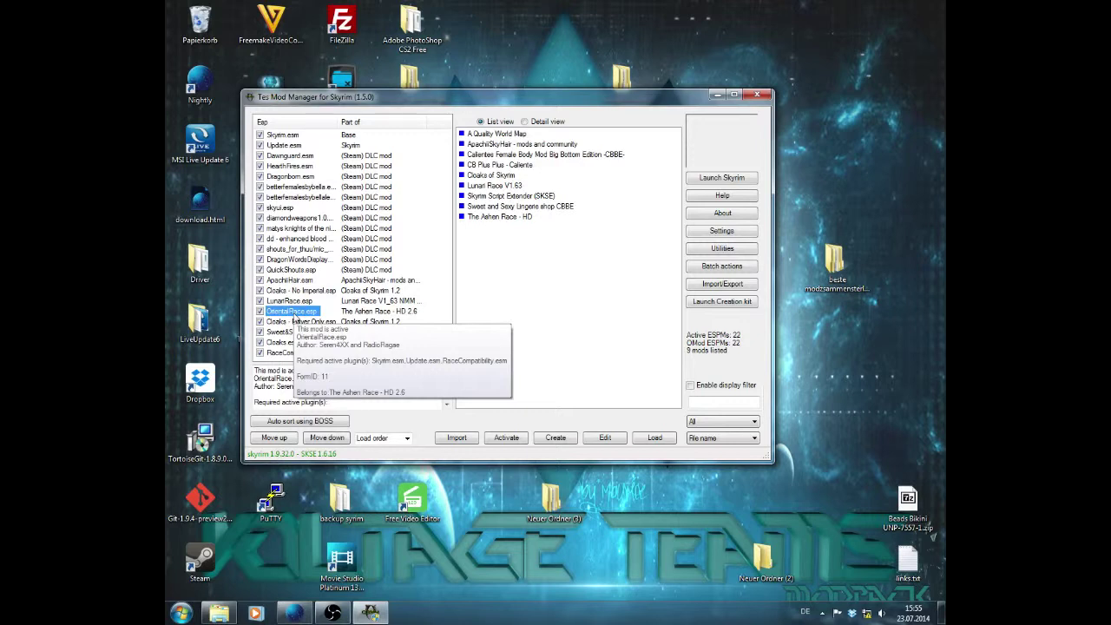
# Step: Examine the details of The Ashen Race - HD and Skyrim Script Extender (SKSE) in the installed mods list
pyautogui.click(540, 276)
pyautogui.moveTo(536, 222)
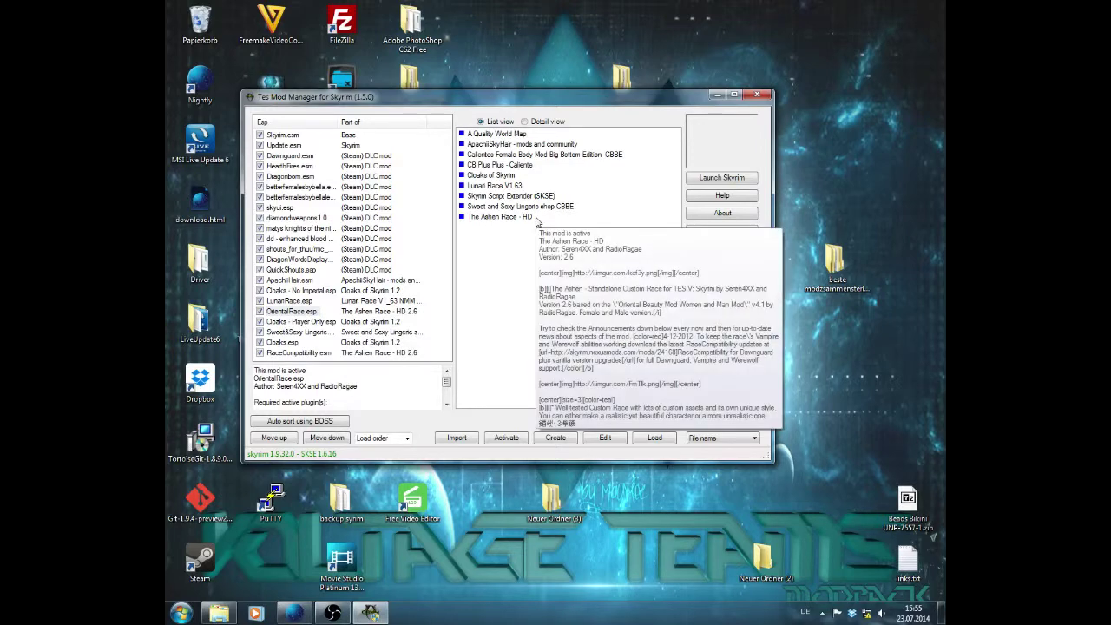
pyautogui.click(516, 197)
pyautogui.moveTo(516, 199)
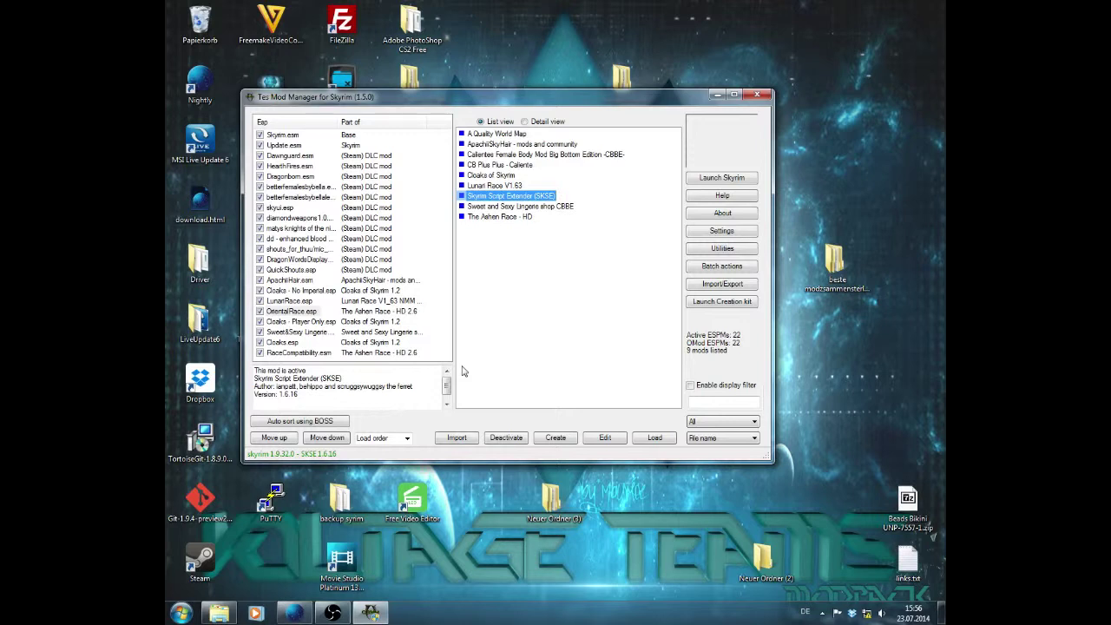
pyautogui.click(502, 331)
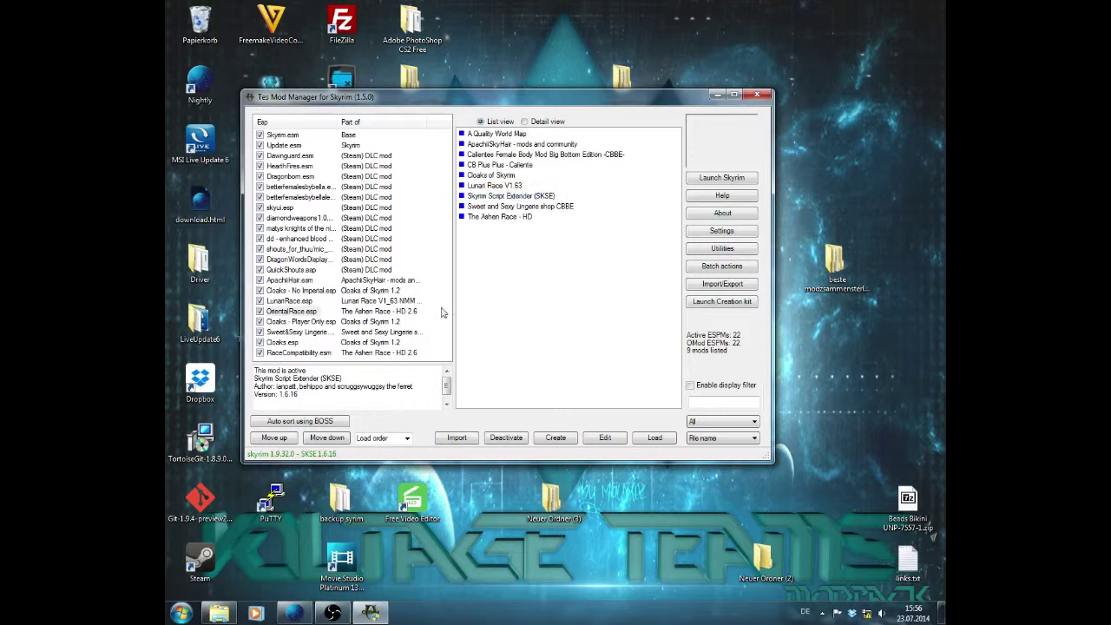
# Step: Reposition the mod manager window and view the picture and description of The Ashen Race - HD
pyautogui.moveTo(406, 97); pyautogui.dragTo(461, 73)
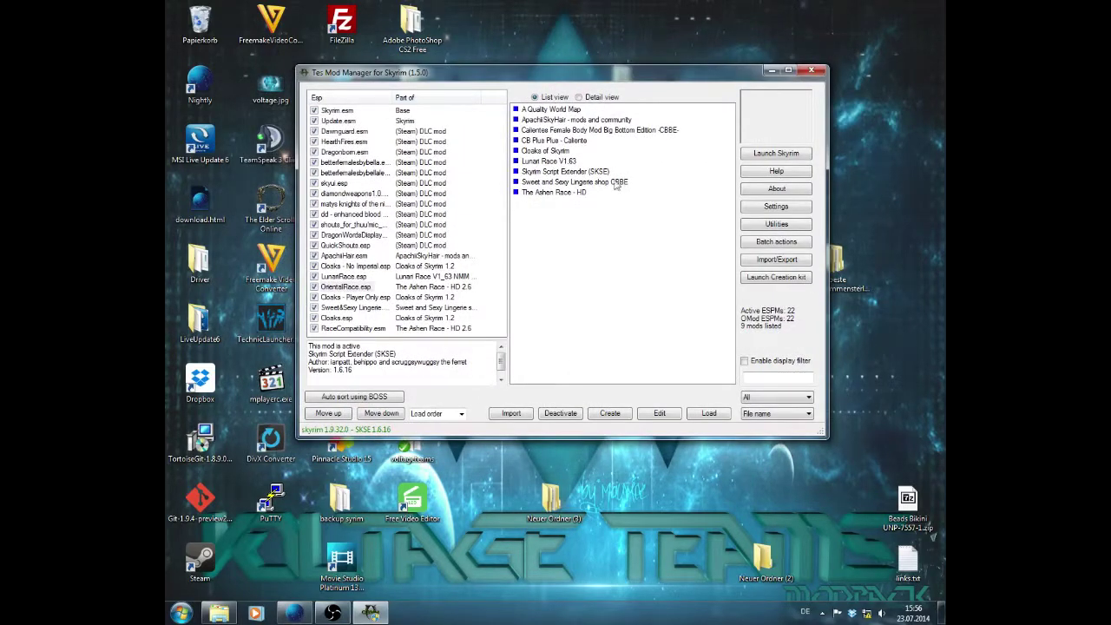
pyautogui.doubleClick(546, 192)
pyautogui.click(616, 347)
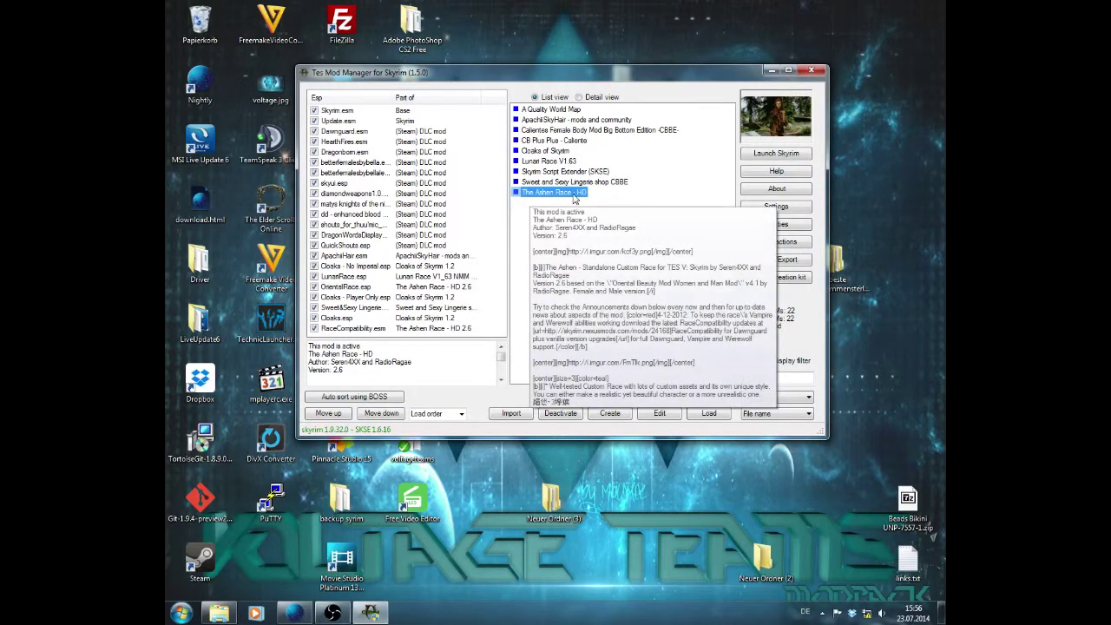
pyautogui.click(630, 213)
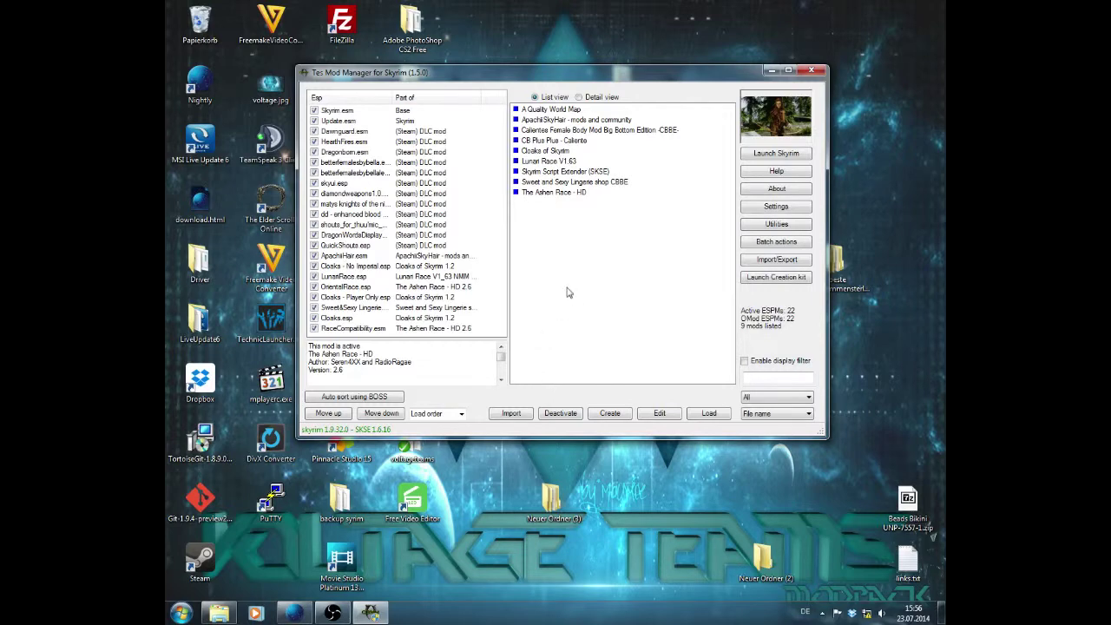
# Step: Open the Mod Creator, look over its blank form, and close it without creating a mod
pyautogui.click(610, 414)
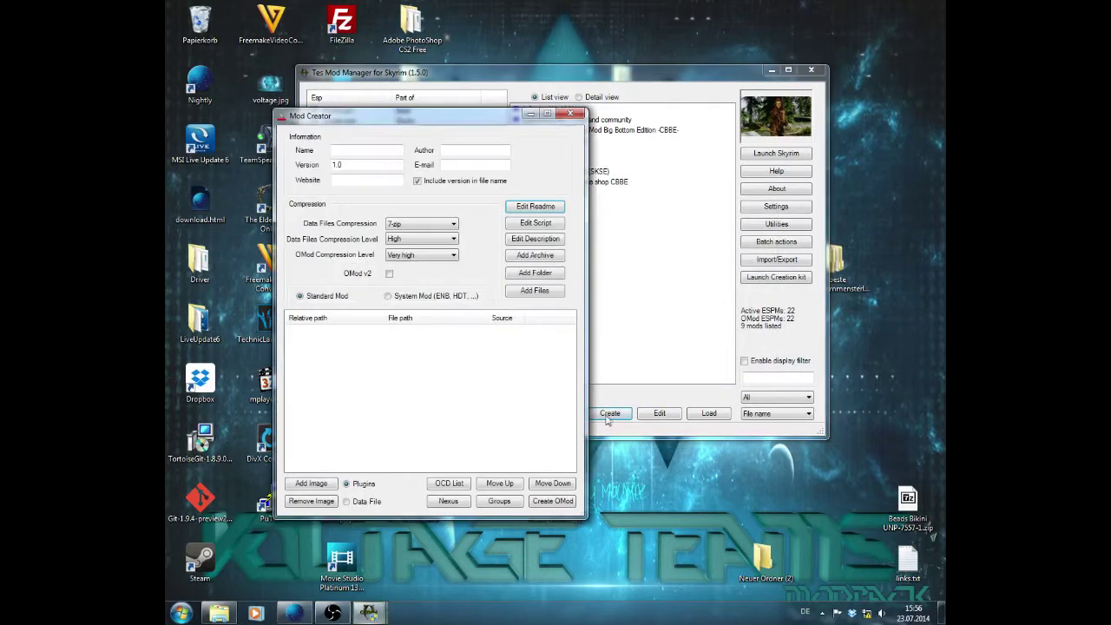
pyautogui.moveTo(443, 120); pyautogui.dragTo(446, 84)
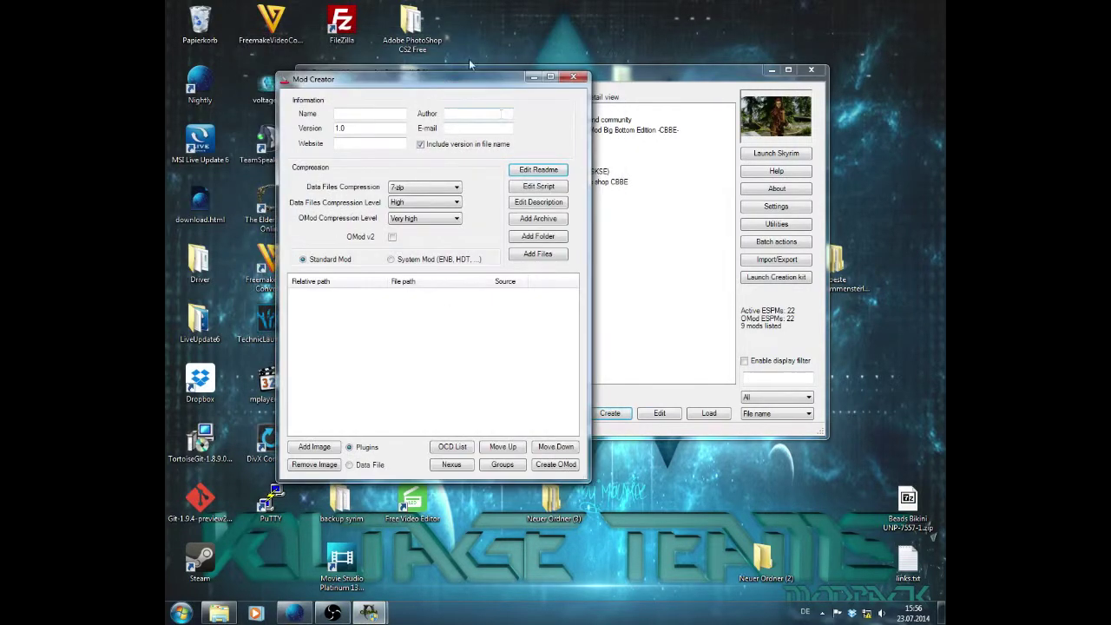
pyautogui.moveTo(450, 83); pyautogui.dragTo(410, 127)
pyautogui.click(539, 119)
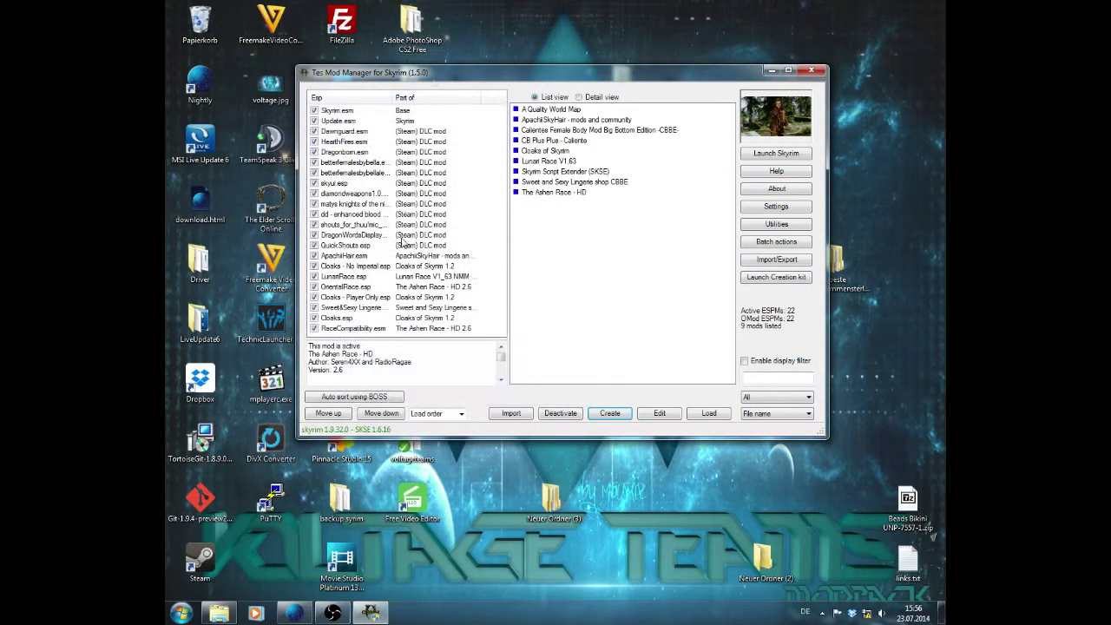
# Step: Examine the details of the RaceCompatibility.esm plugin and of the installed mods The Ashen Race - HD and Skyrim Script Extender (SKSE)
pyautogui.click(343, 328)
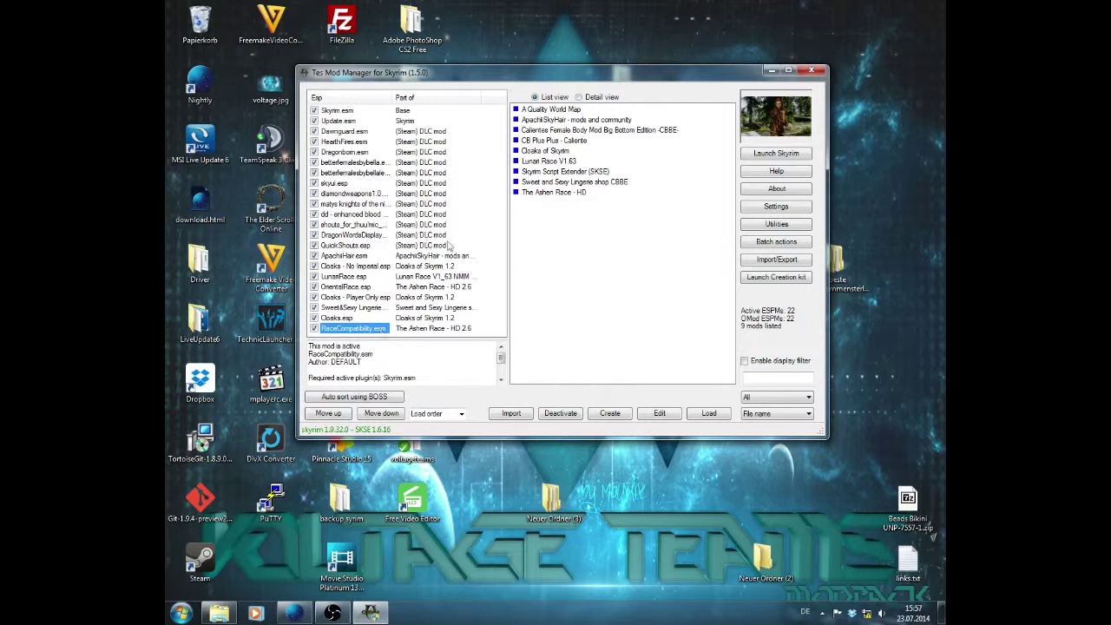
pyautogui.click(646, 335)
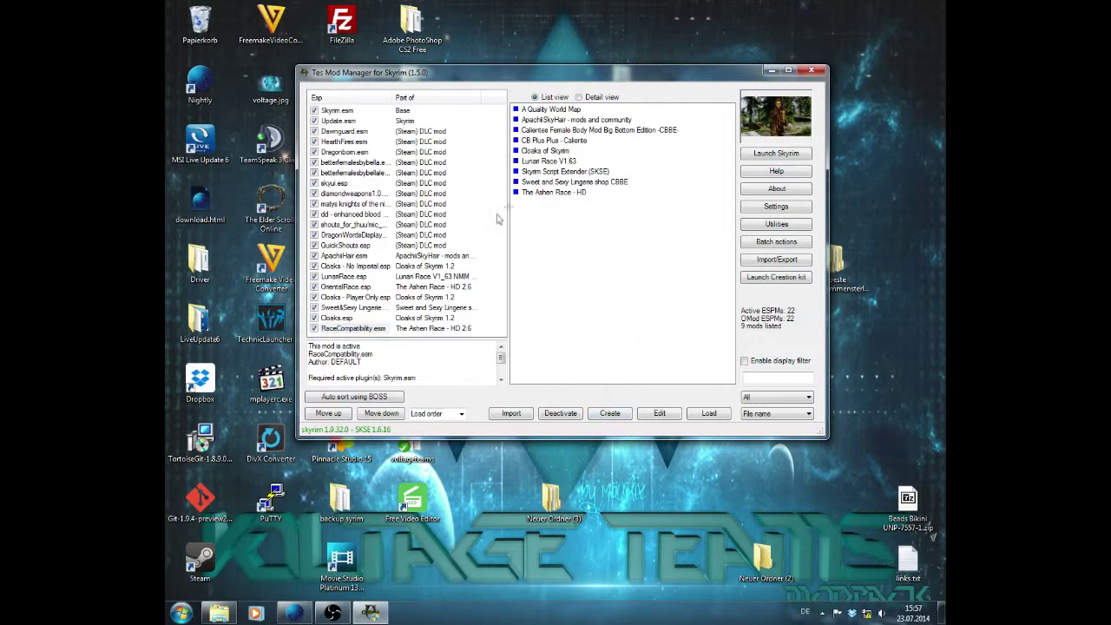
pyautogui.click(544, 192)
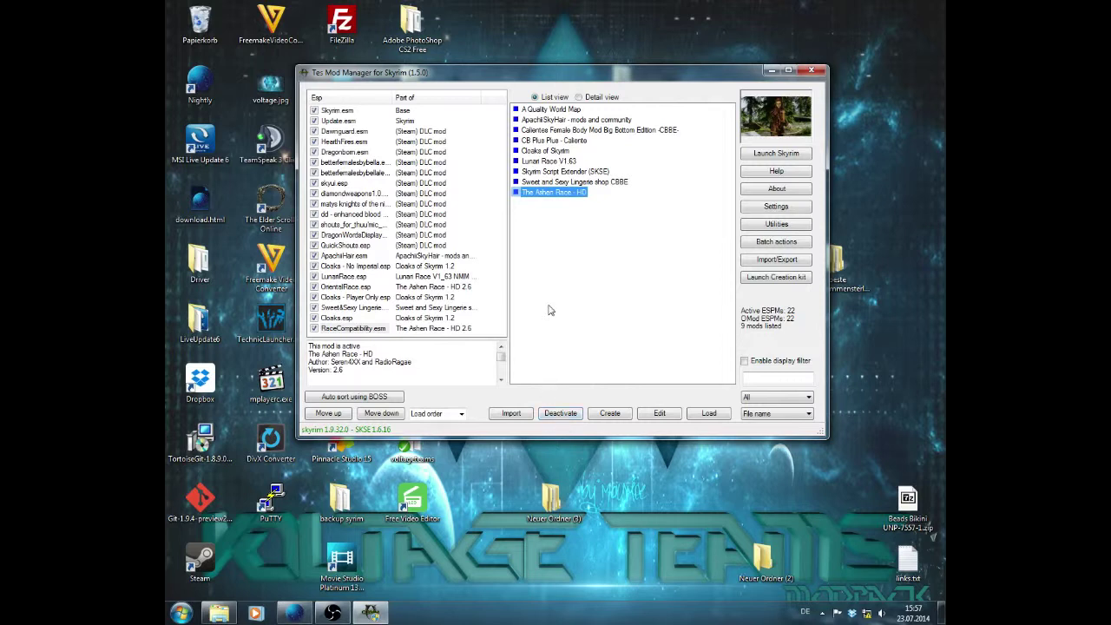
pyautogui.click(607, 279)
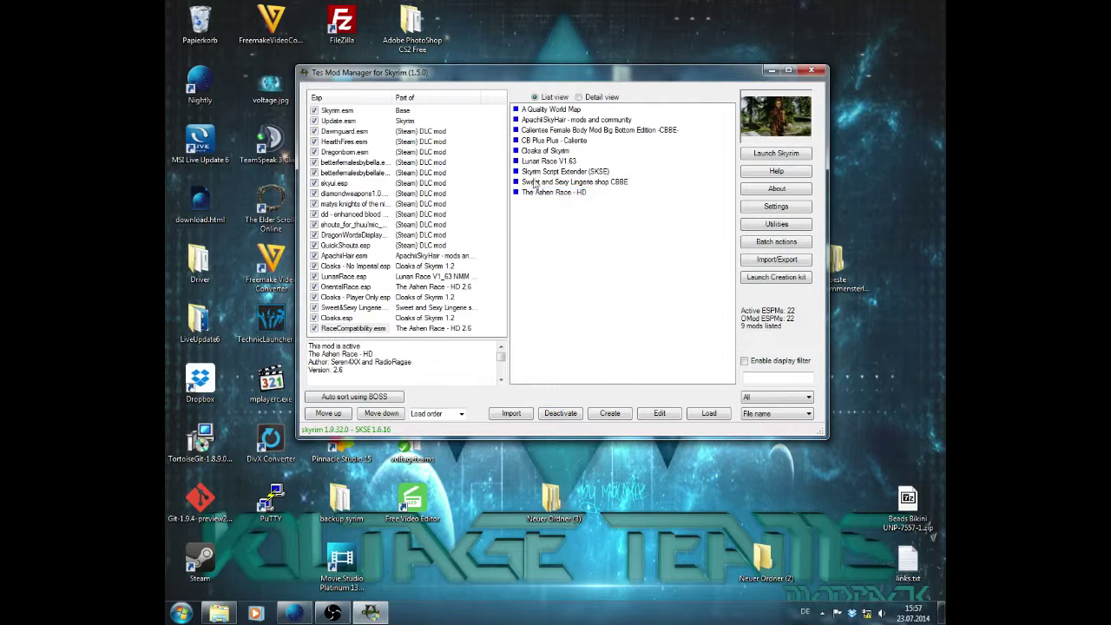
pyautogui.click(530, 173)
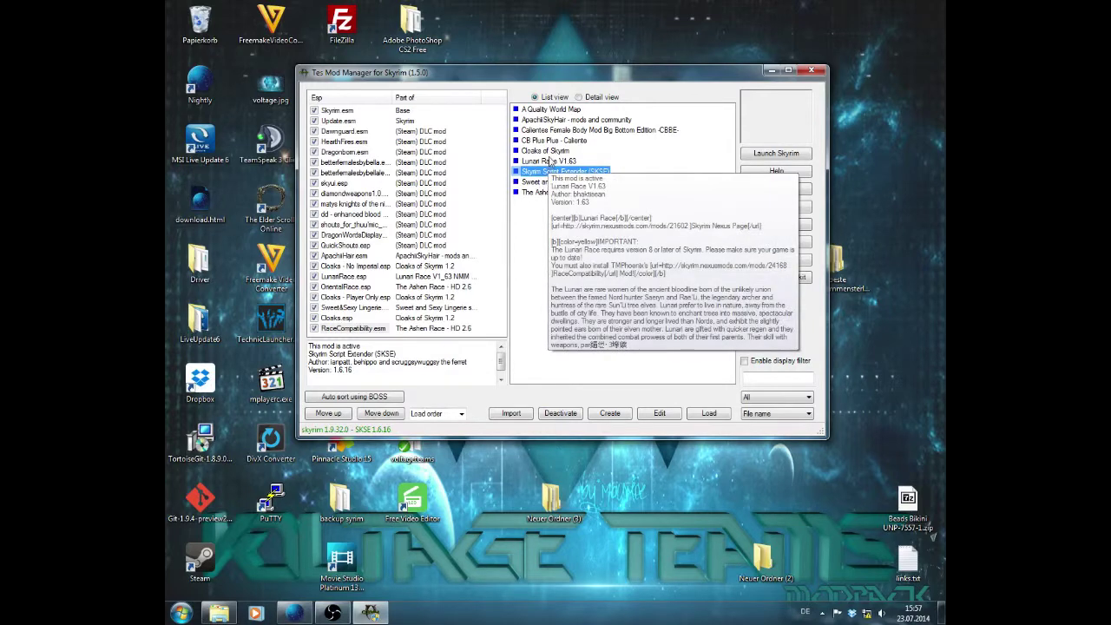
pyautogui.click(524, 228)
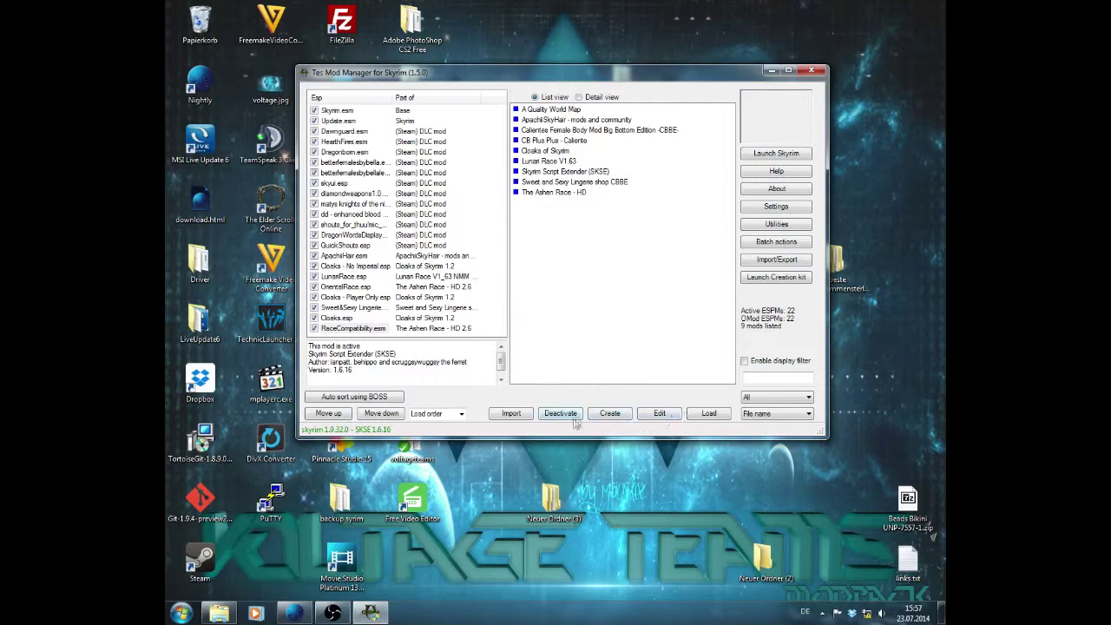
# Step: Start a new mod from the archive The Ashen HD V2_6 - CHSBHC-8583-2-6.rar in Downloads and import its info from Nexus
pyautogui.click(606, 417)
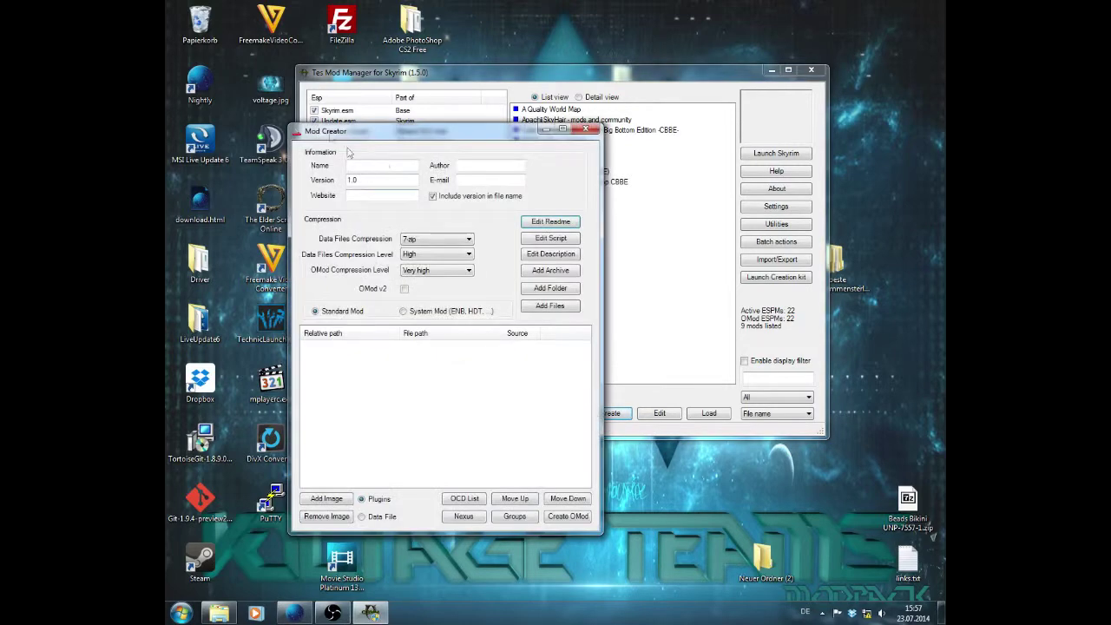
pyautogui.click(548, 271)
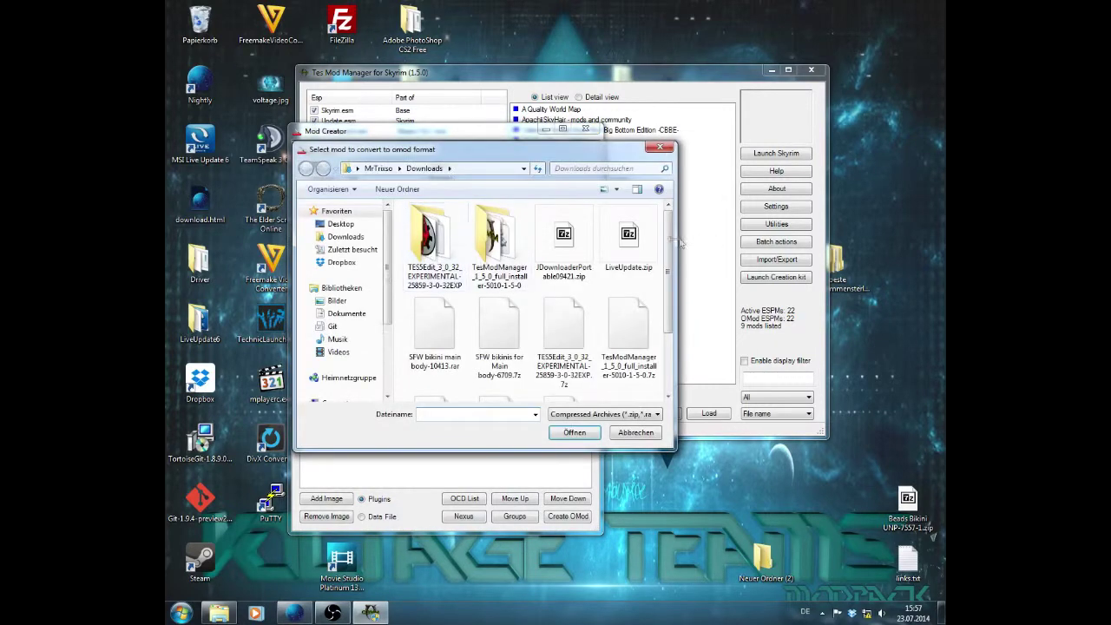
pyautogui.click(666, 341)
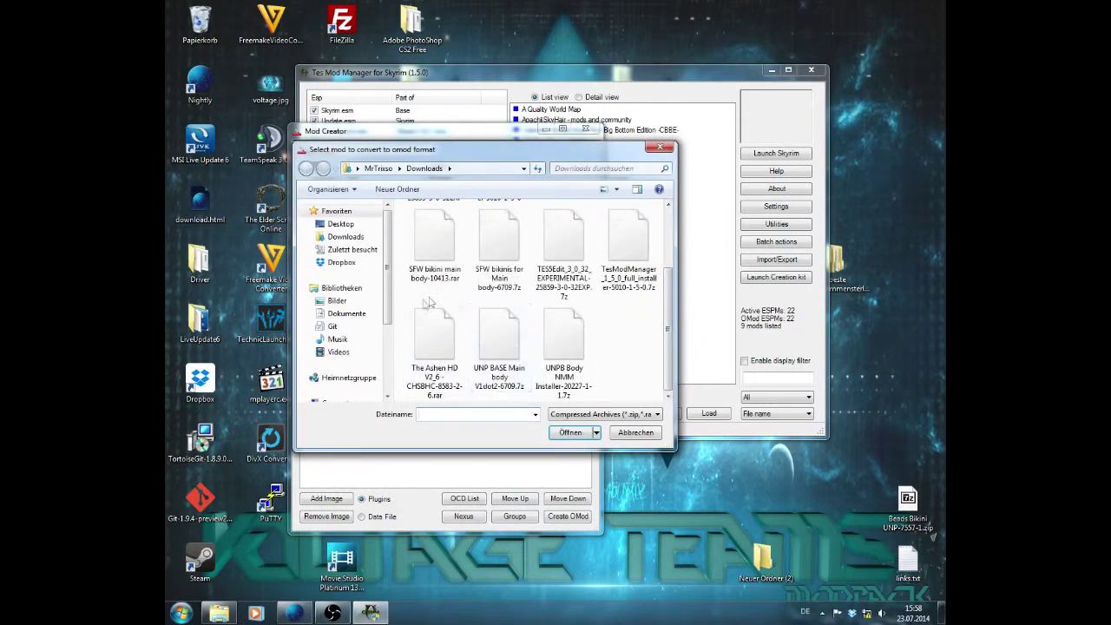
pyautogui.click(464, 360)
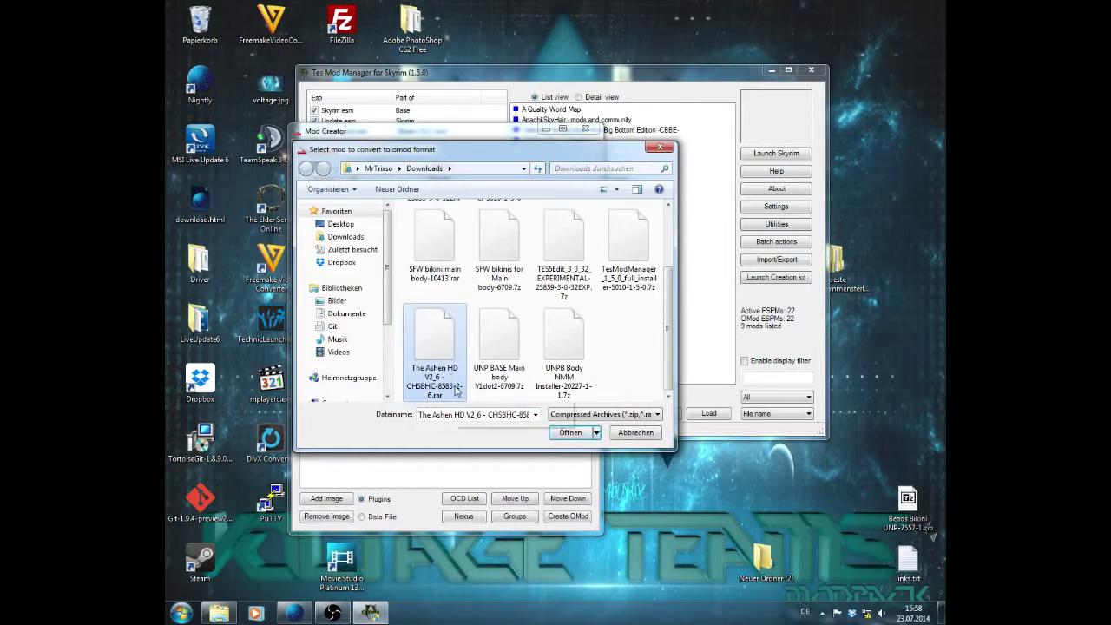
pyautogui.click(570, 432)
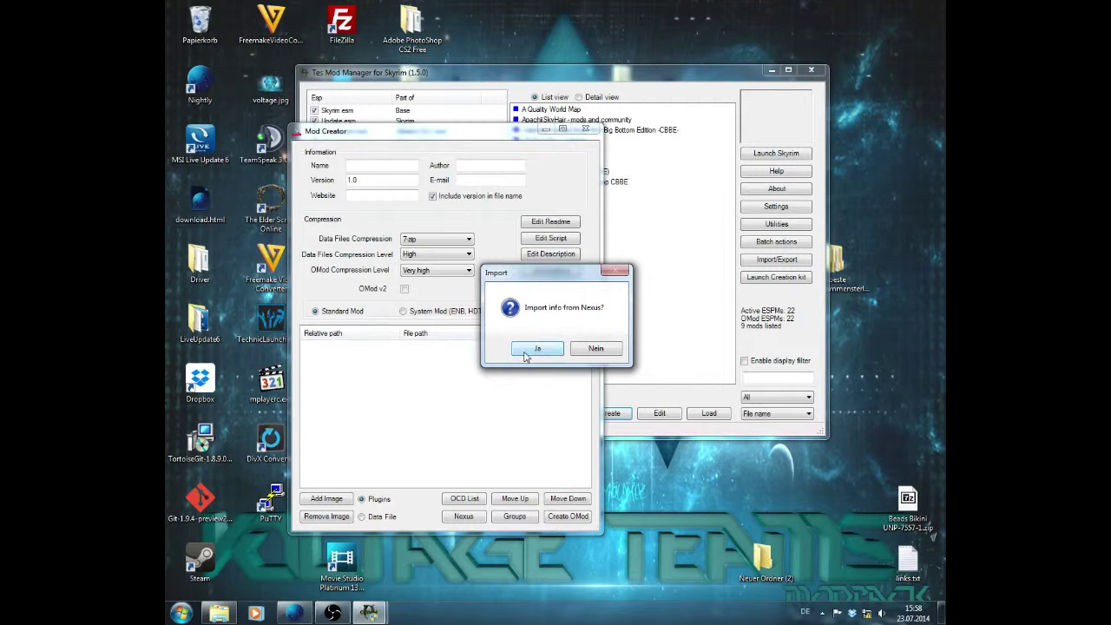
pyautogui.click(526, 355)
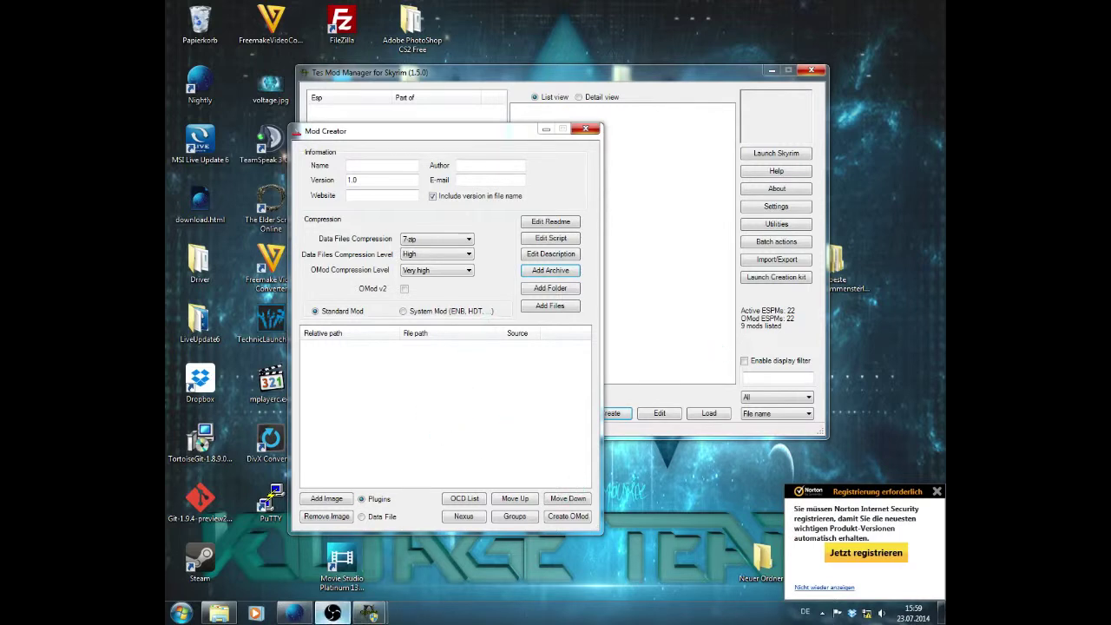
pyautogui.click(369, 614)
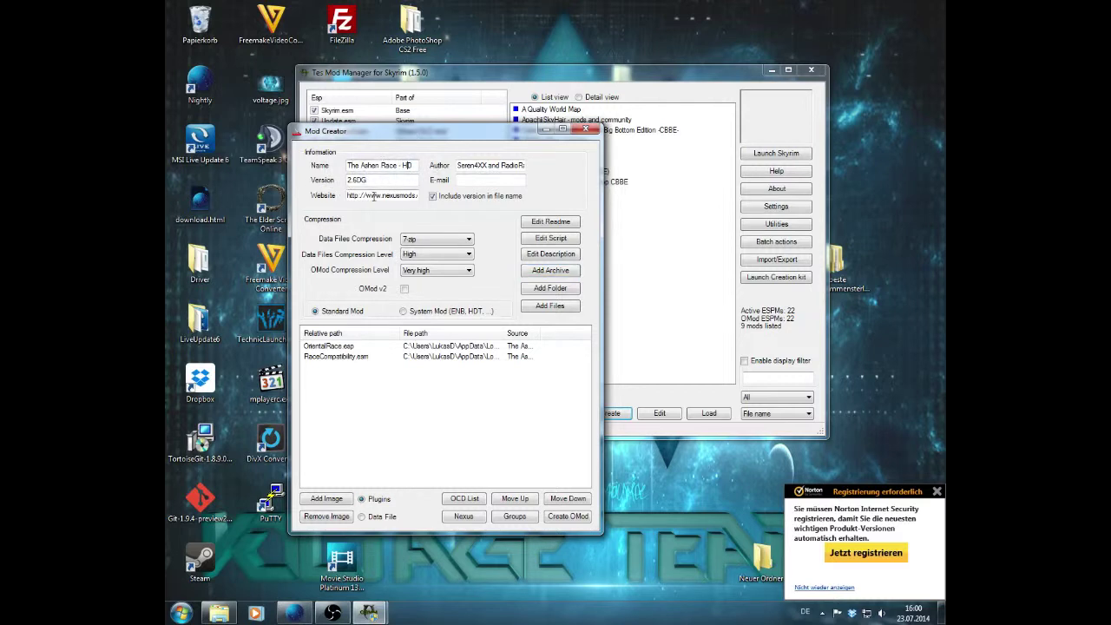
# Step: Review the imported website and author of The Ashen Race - HD, and close the Mod Creator without creating the mod
pyautogui.moveTo(348, 196); pyautogui.dragTo(427, 198)
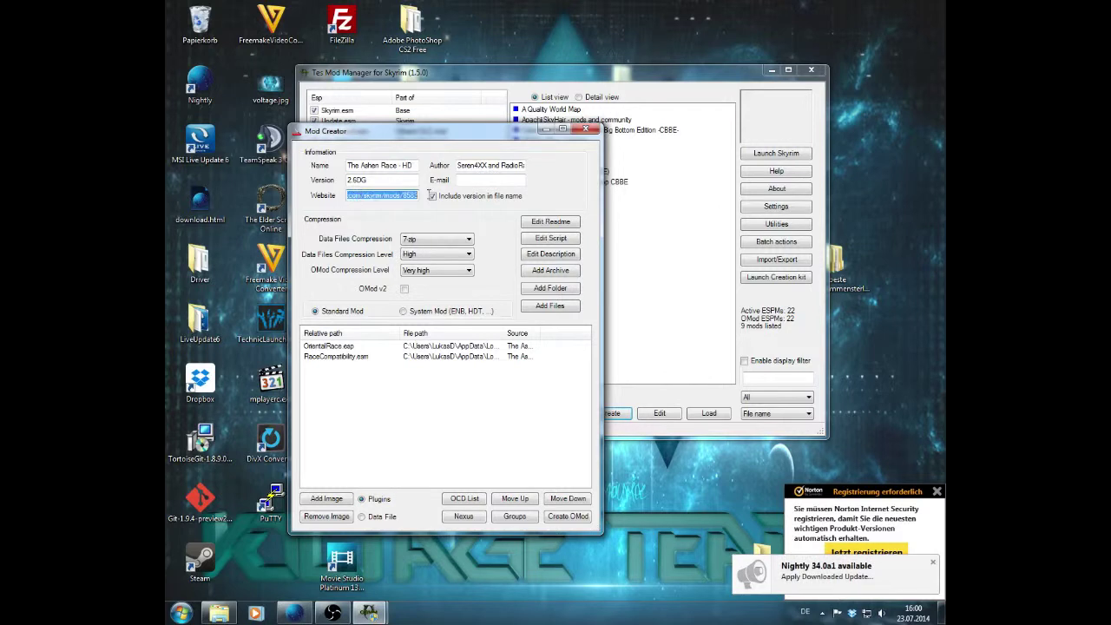
pyautogui.click(467, 165)
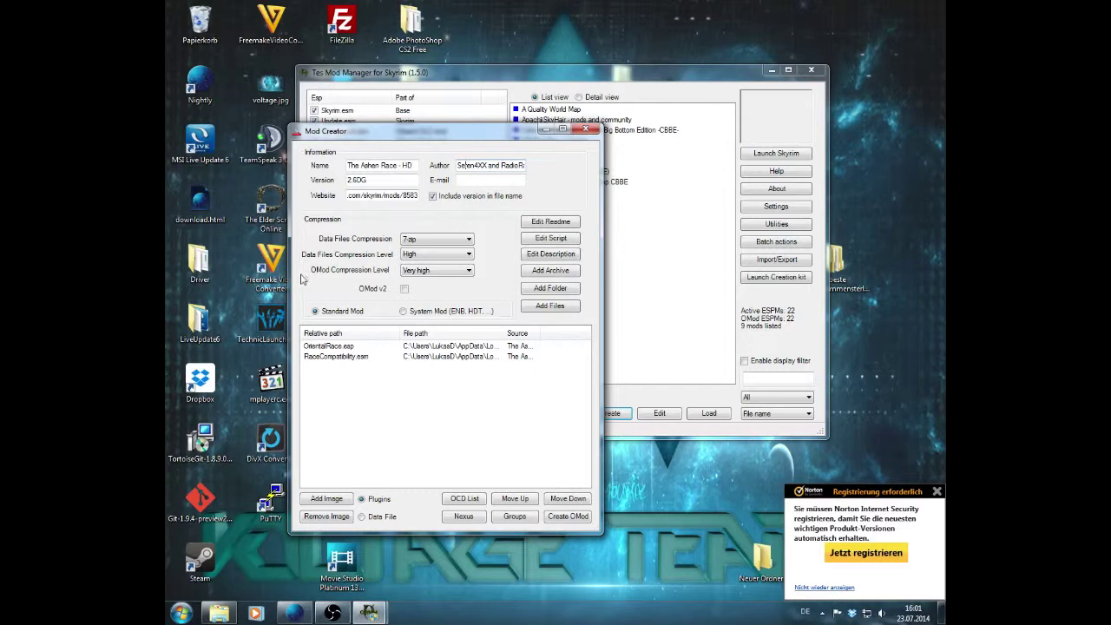
pyautogui.click(585, 130)
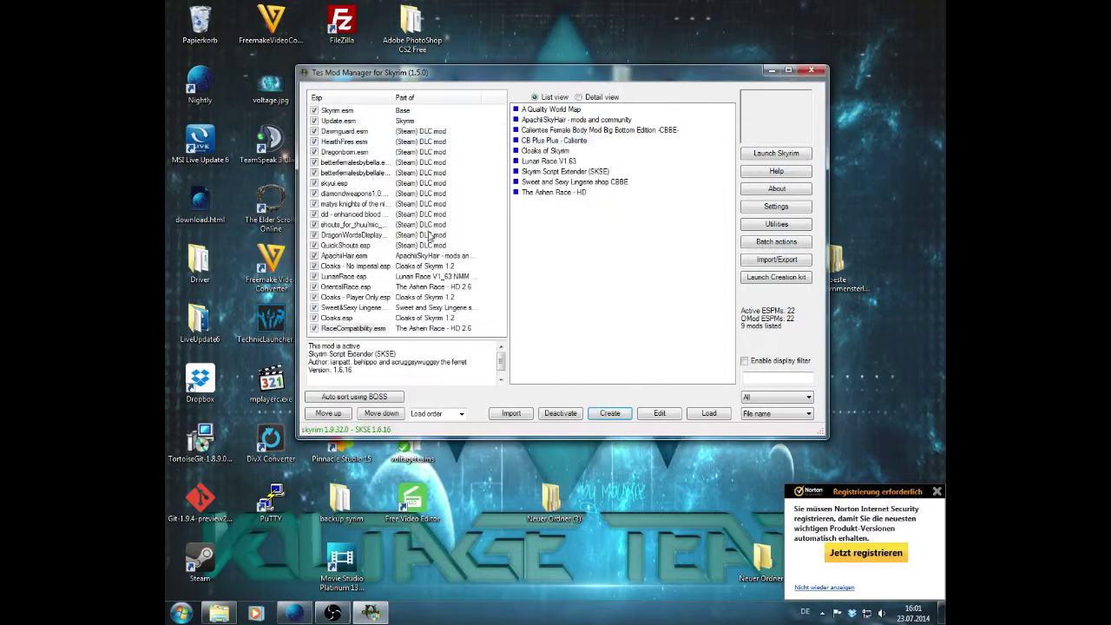